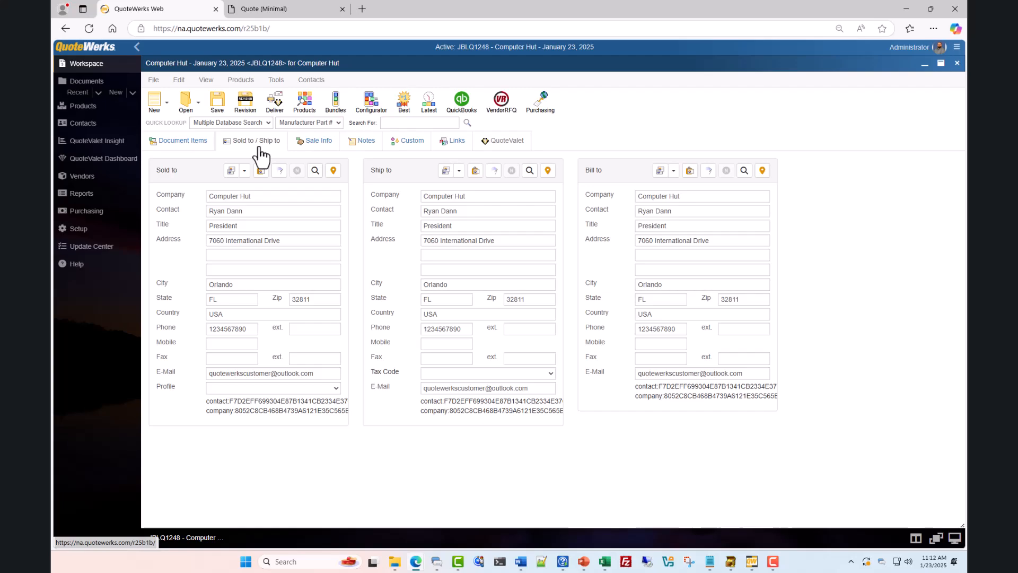
Show the six line items of quote JBLQ1248, totalling $5,208.16
click(197, 151)
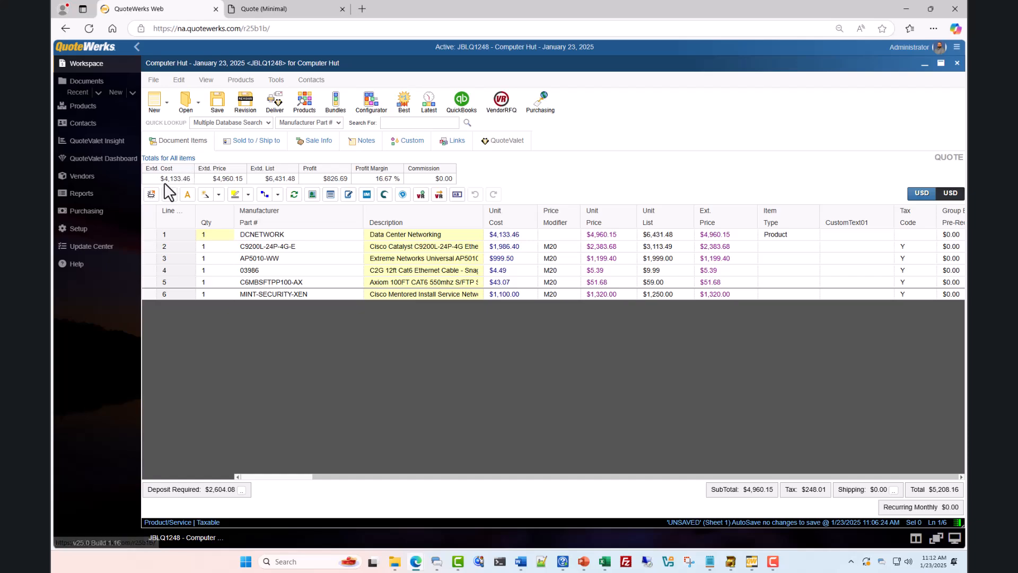
In My Preferences' E-Mail setup, enter the user's return e-mail address
click(106, 232)
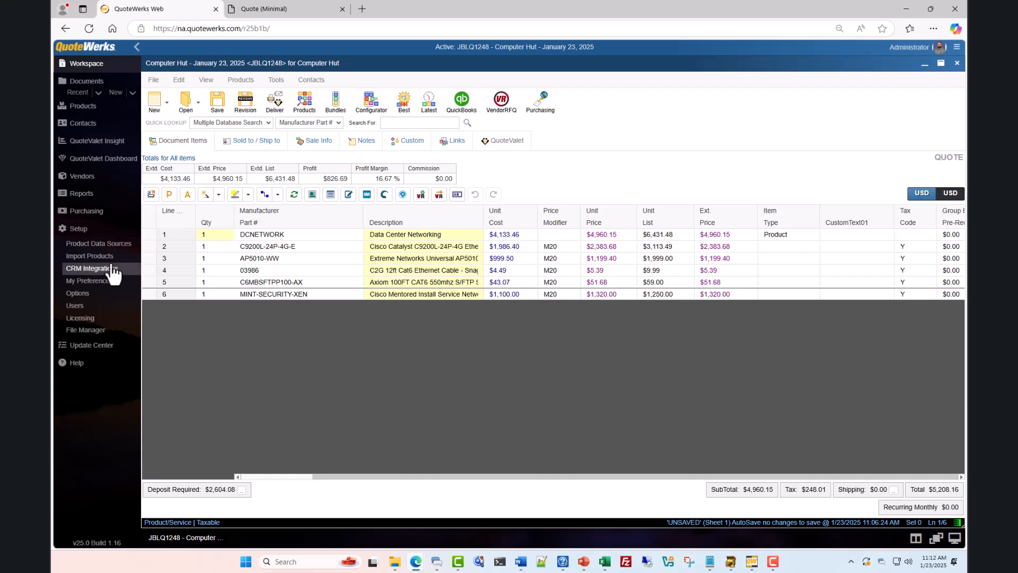
click(111, 281)
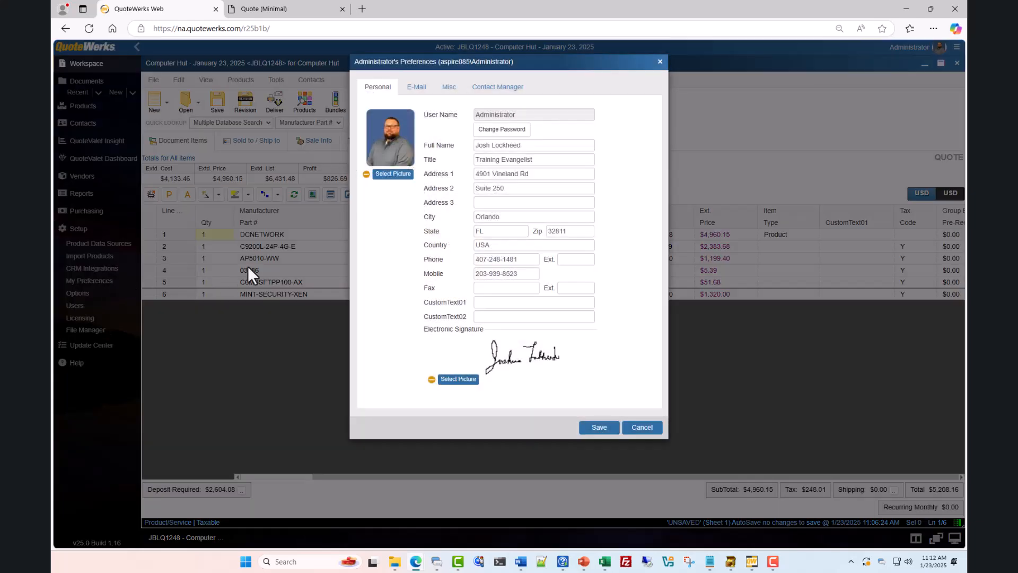
click(415, 89)
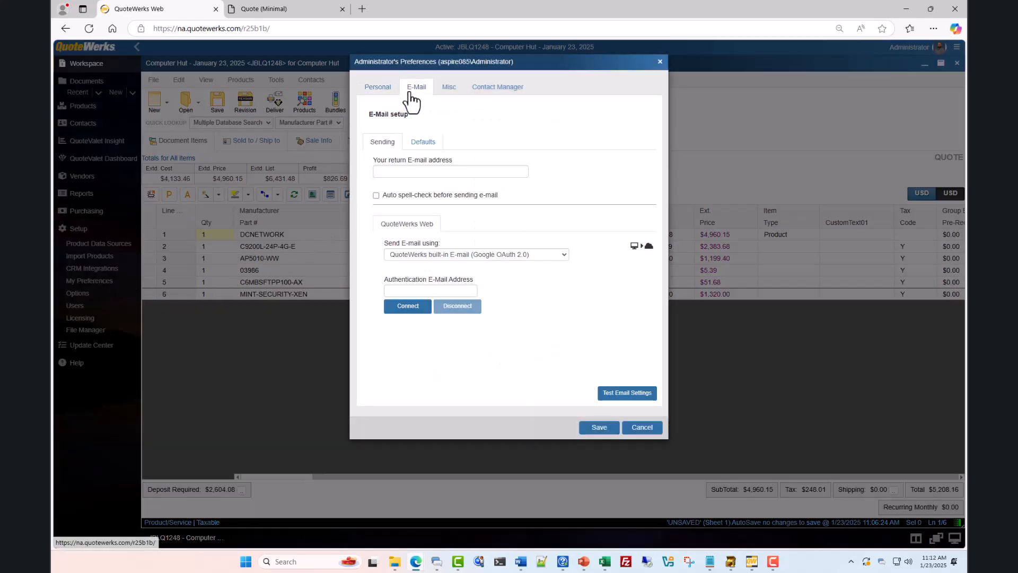
click(421, 172)
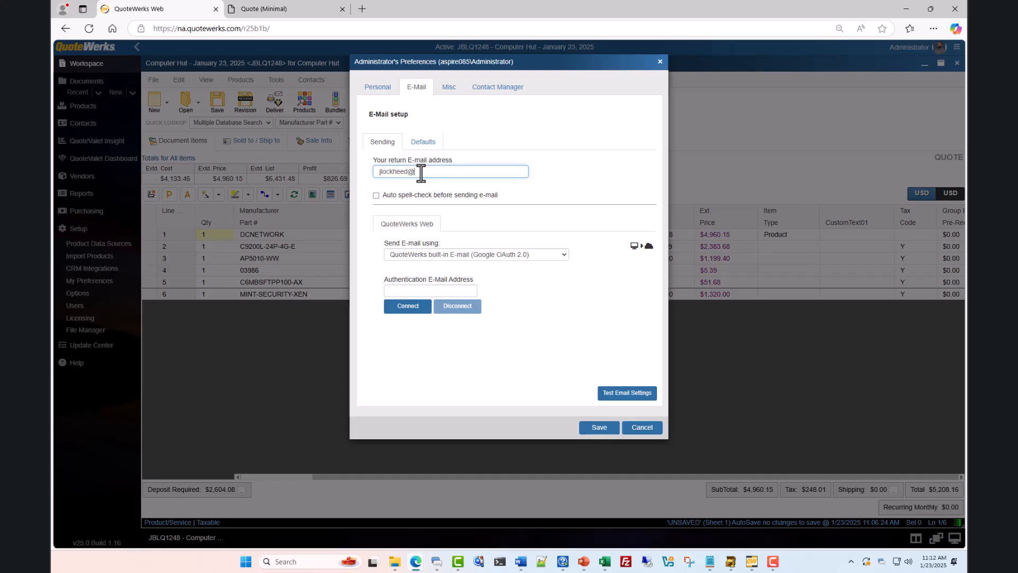
Leave spell-check off, keep Google OAuth 2.0 for sending, and enter the authentication e-mail address
click(376, 196)
click(376, 195)
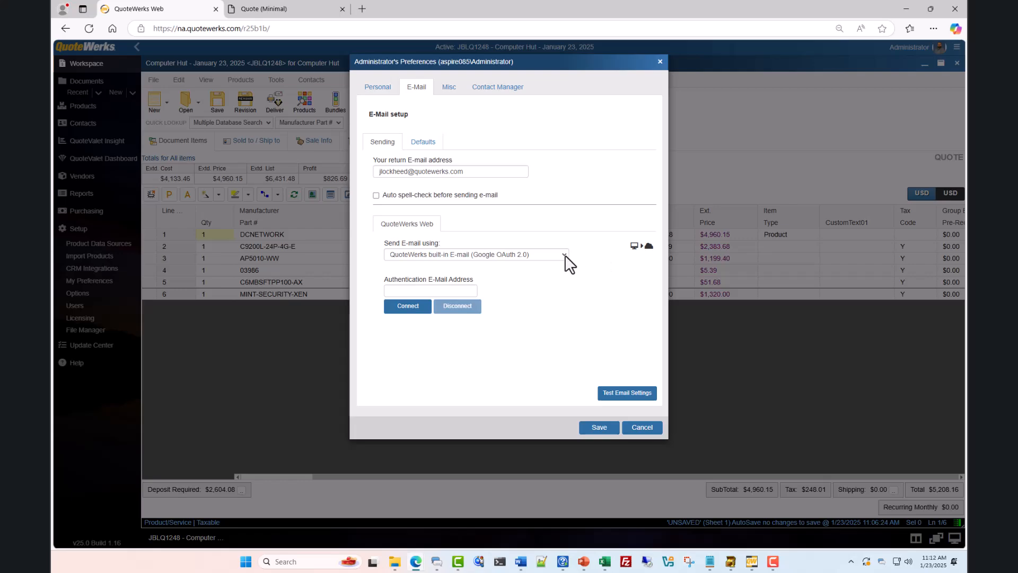
click(565, 254)
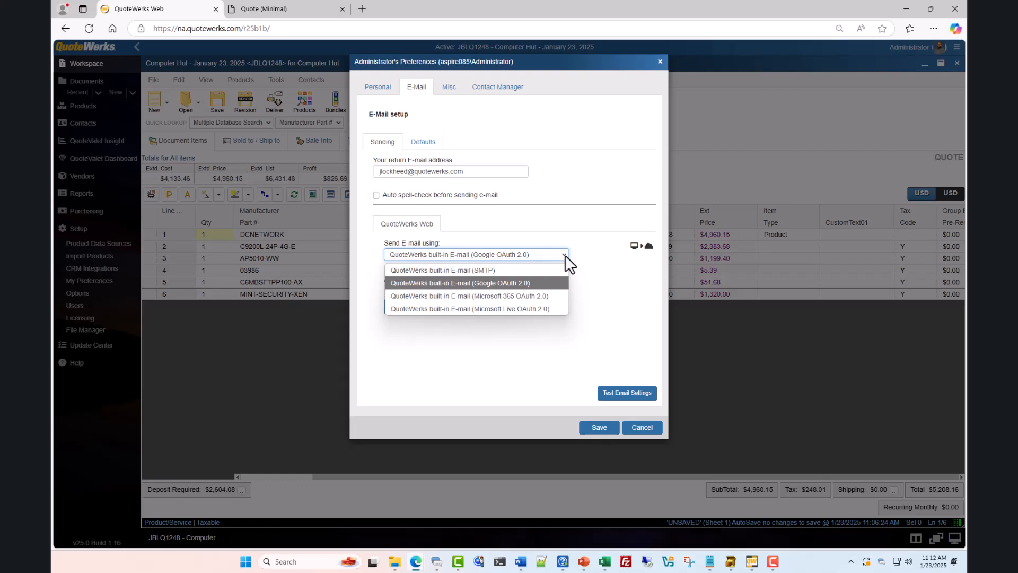
click(565, 255)
click(442, 290)
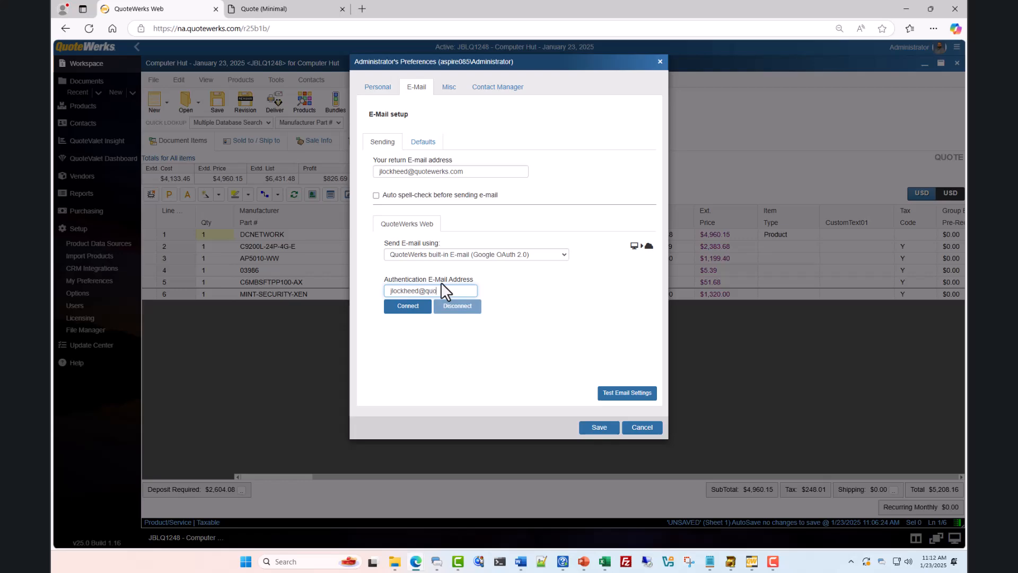
Connect the Google account via OAuth 2.0 and send a successful test e-mail
click(407, 306)
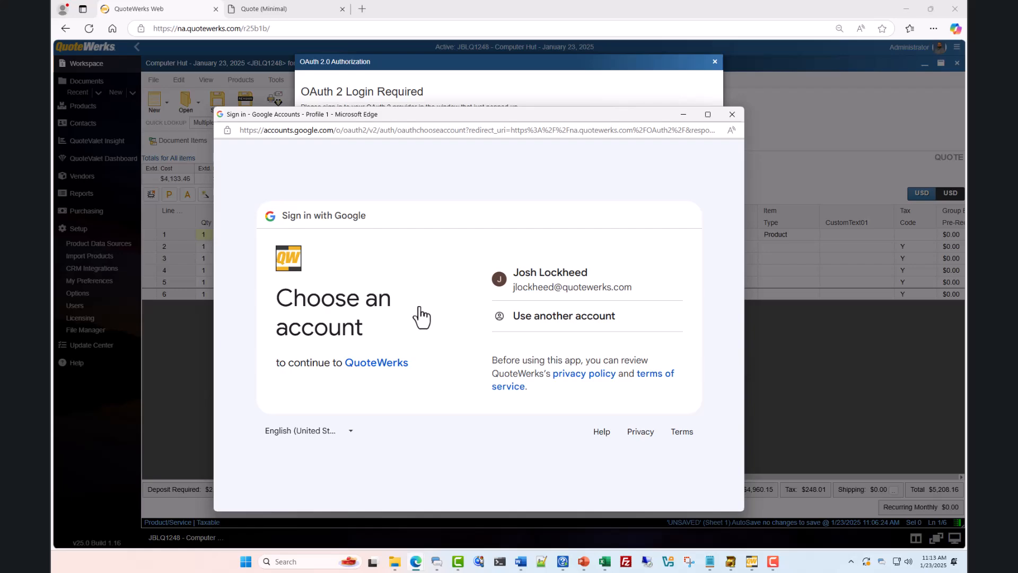
click(569, 291)
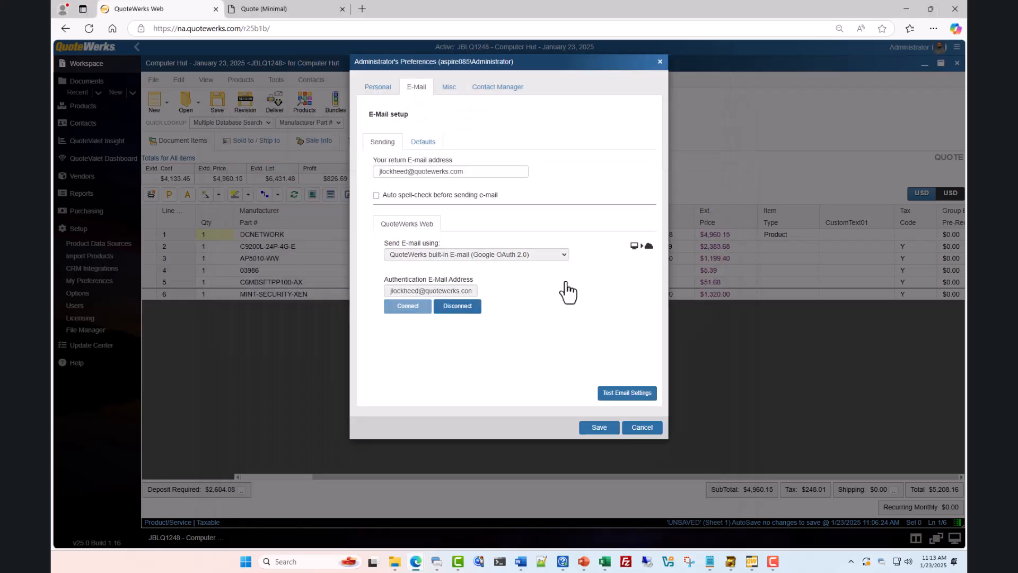
click(621, 394)
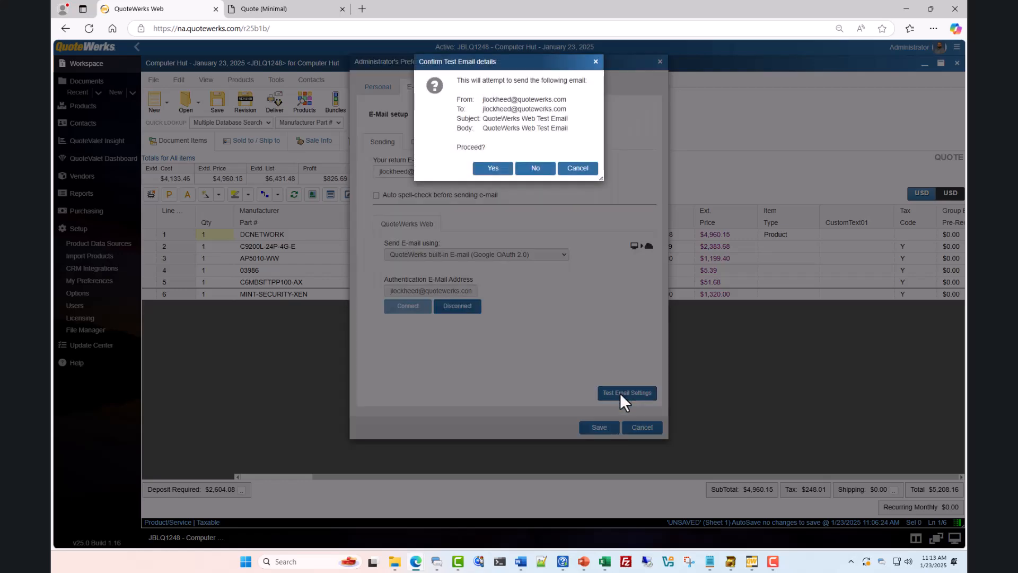
click(499, 168)
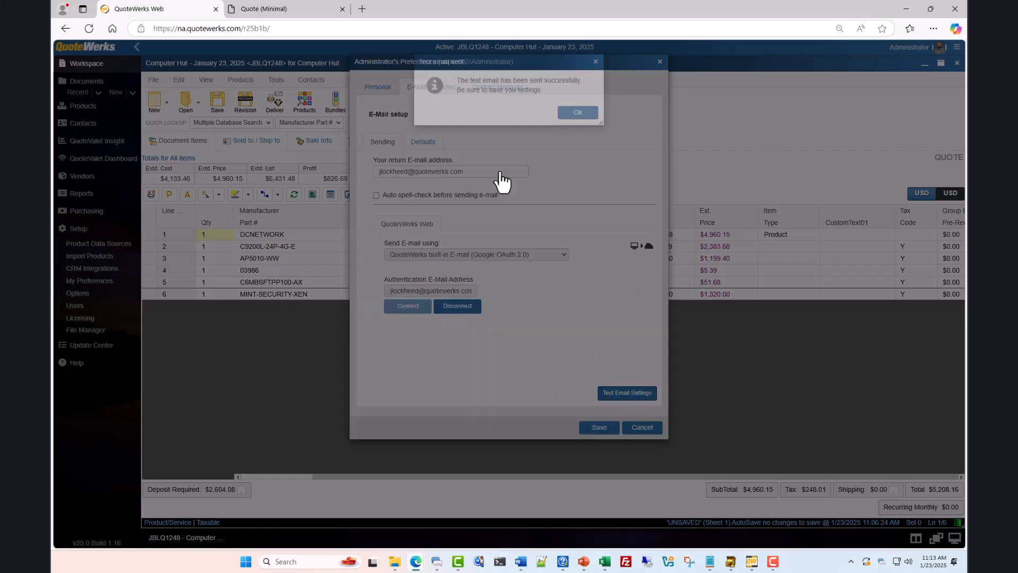
click(563, 115)
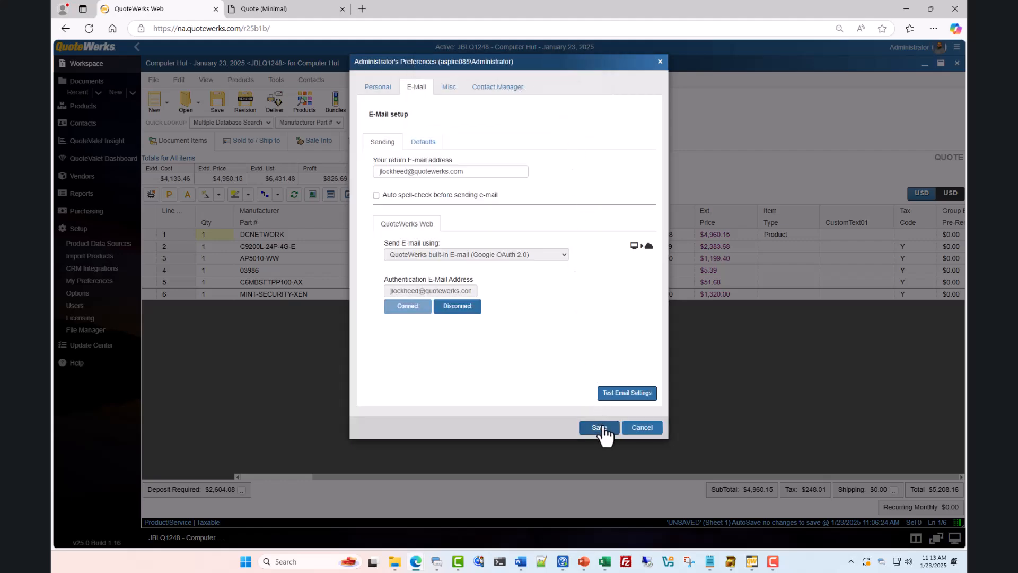
Leave the default CC and BCC fields blank and save the e-mail preferences
click(425, 145)
click(448, 176)
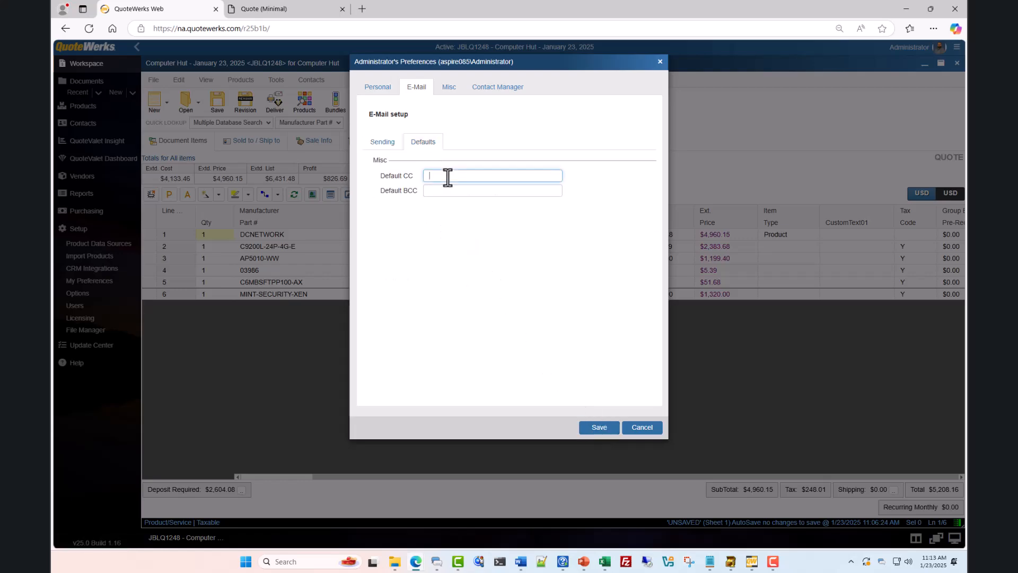
click(449, 196)
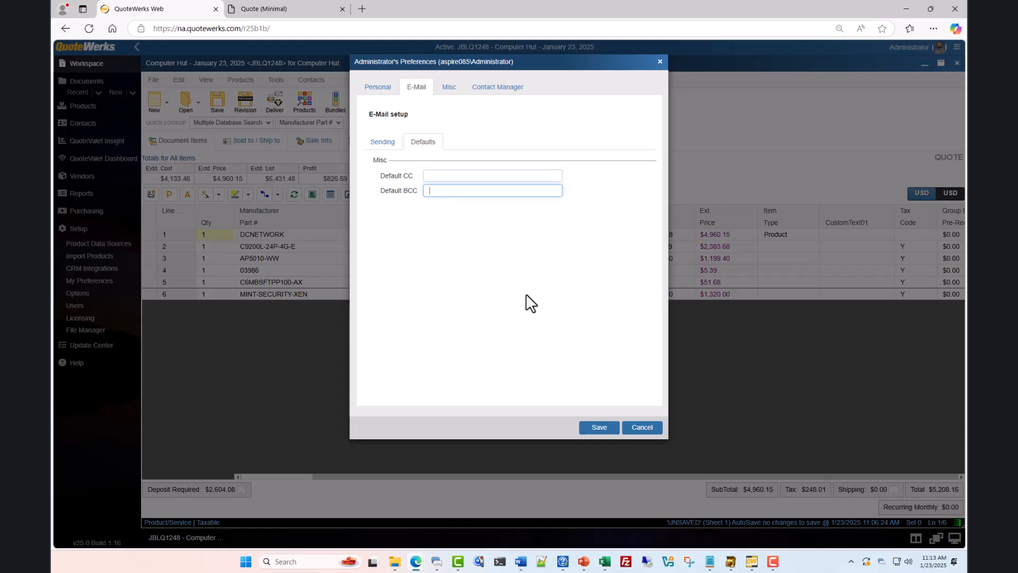
click(602, 429)
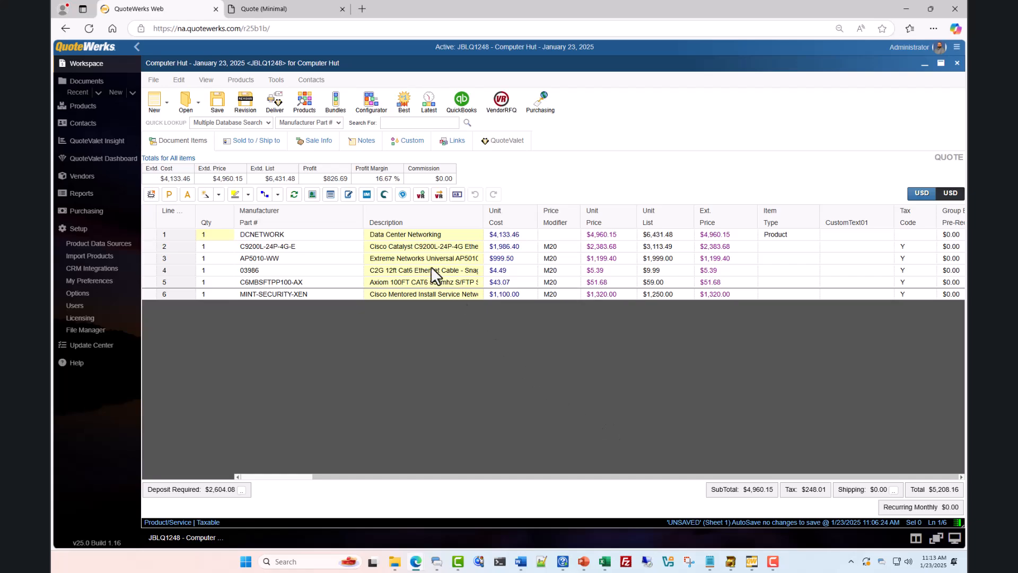
click(310, 81)
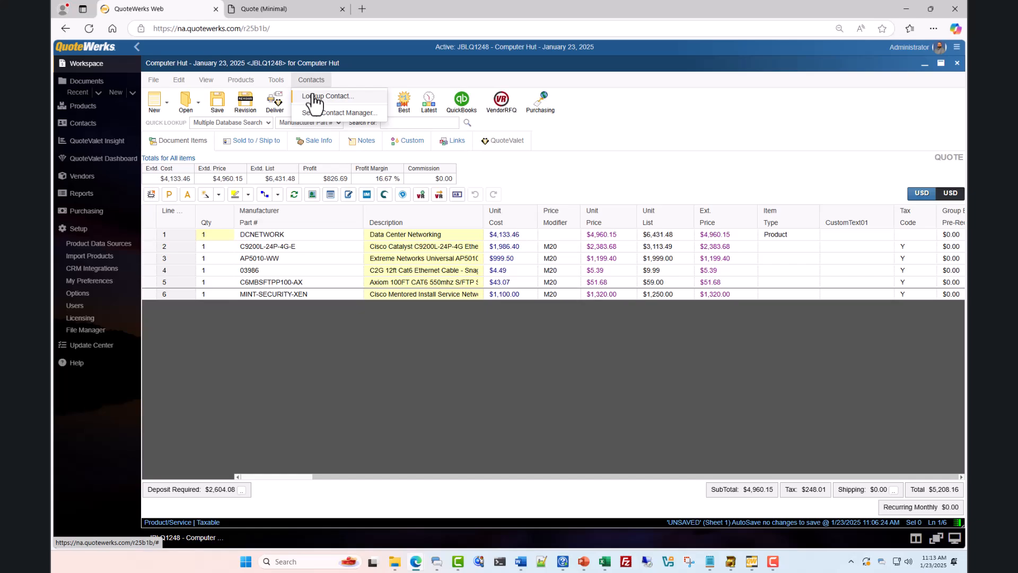
click(315, 98)
click(598, 84)
text(computer hut)
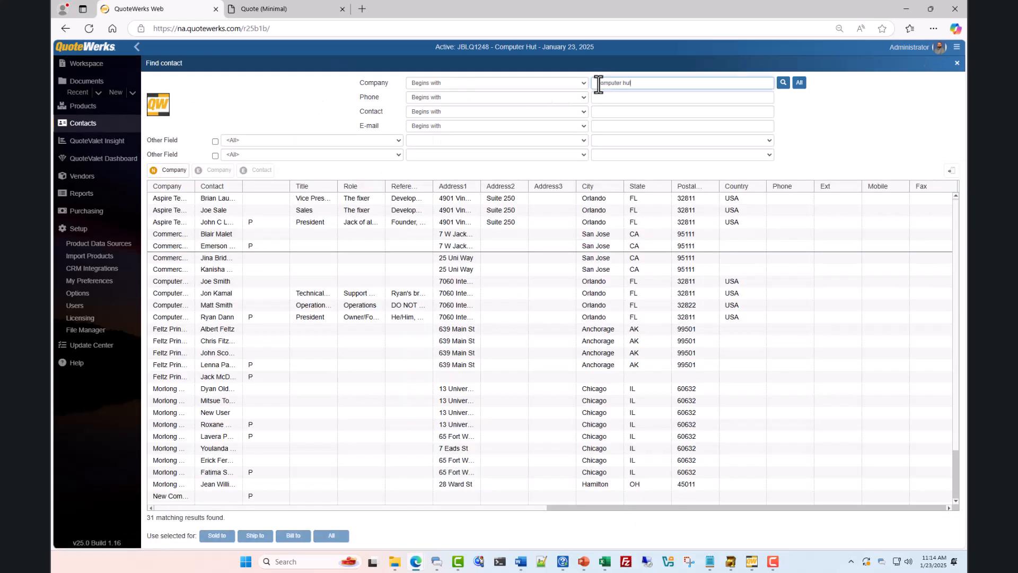
key(Return)
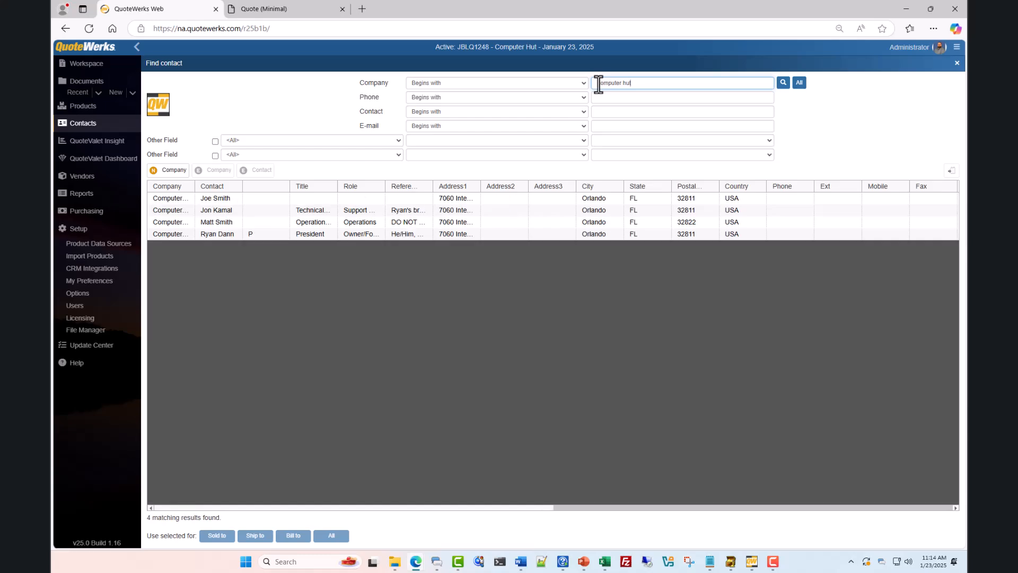
click(234, 233)
click(216, 171)
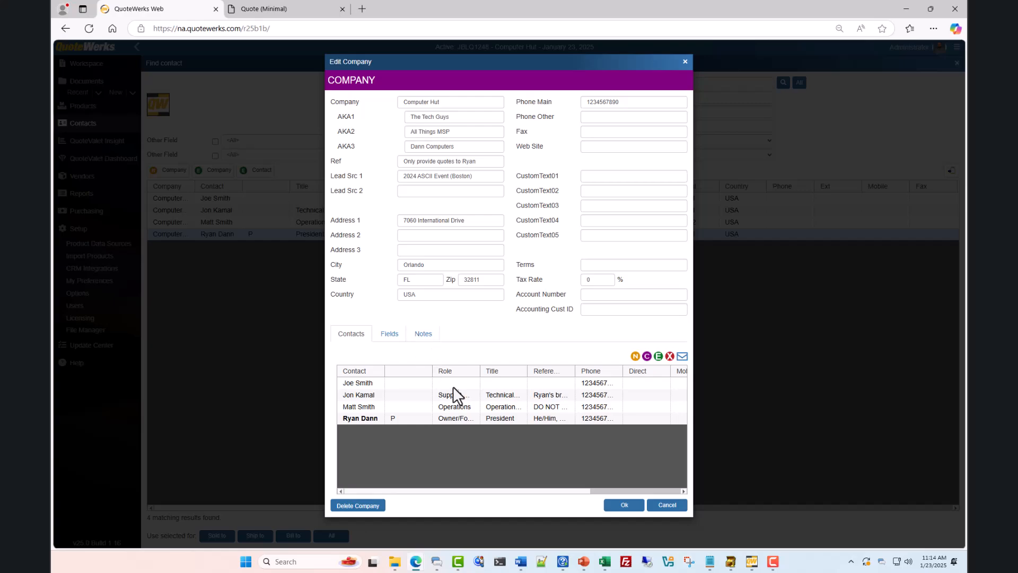
click(464, 417)
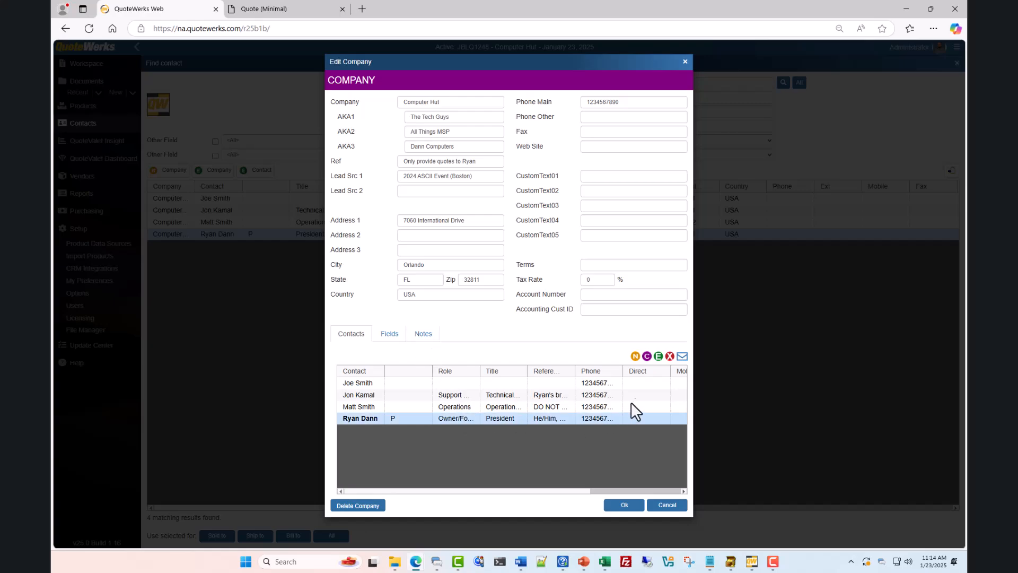
click(682, 357)
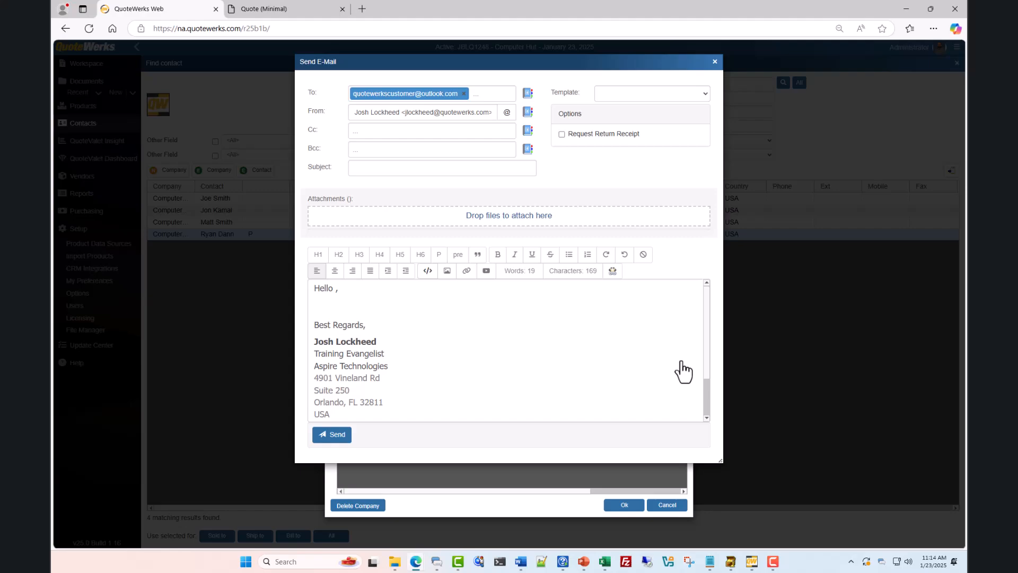
click(710, 64)
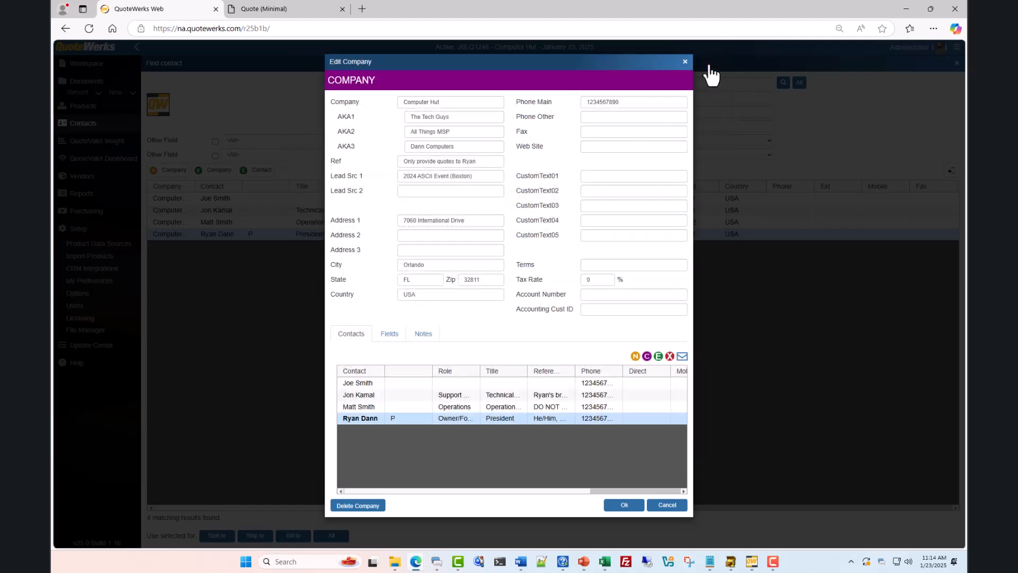
click(626, 506)
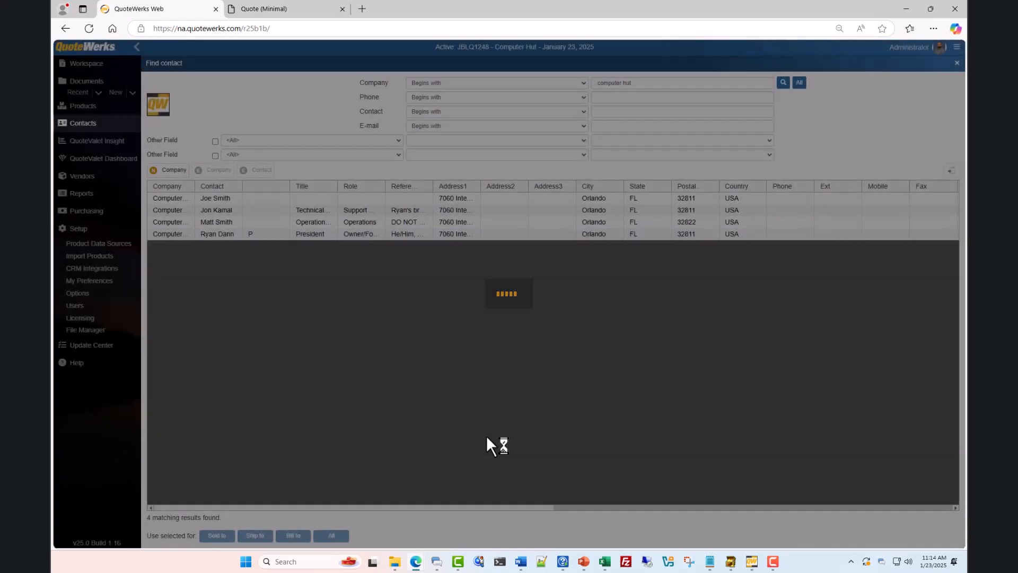
click(88, 80)
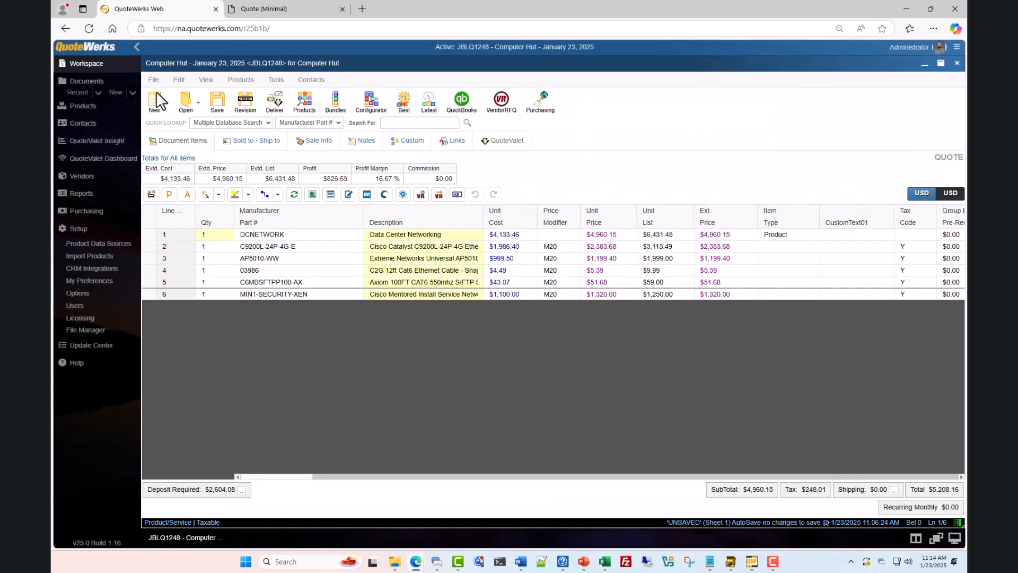
Preview quote JBLQ1248 as a PDF using the Quote (Minimal) layout
click(275, 104)
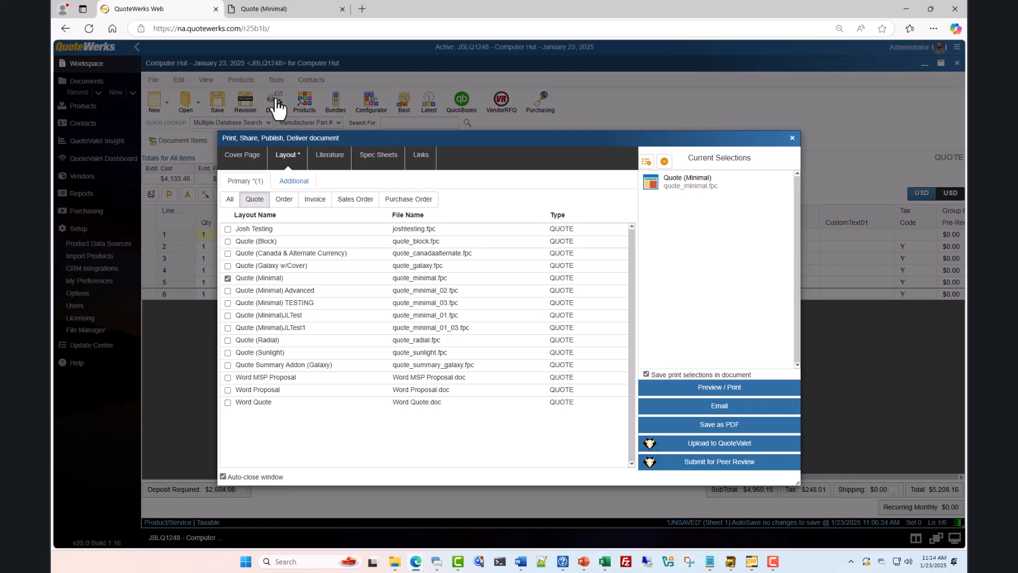
click(249, 164)
click(283, 163)
click(720, 390)
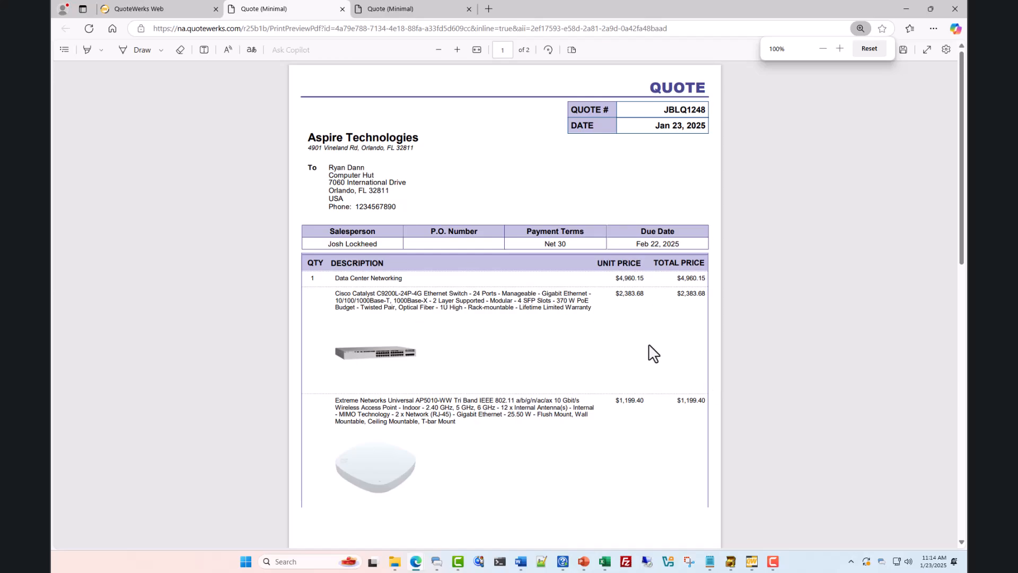
Review the two-page PDF, then return to the quote's Deliver options
scroll(649, 353, down, 2)
scroll(654, 353, down, 10)
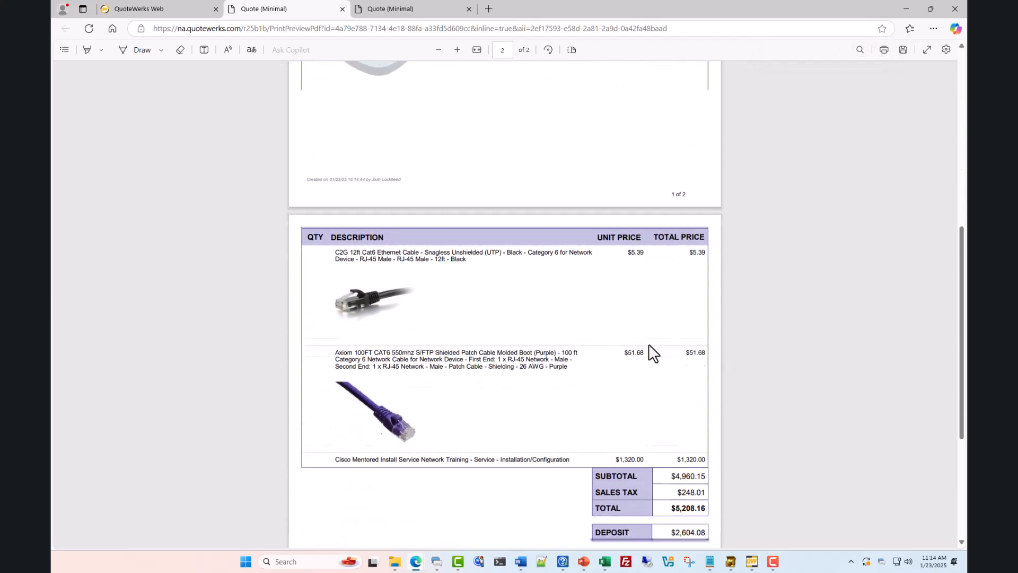
scroll(649, 345, down, 2)
scroll(649, 344, up, 7)
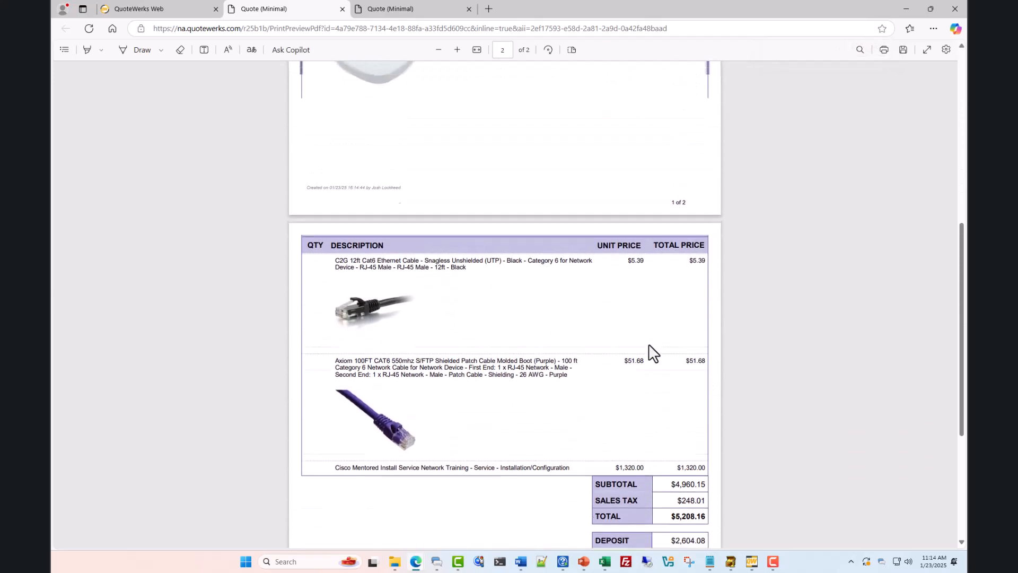
scroll(650, 348, up, 5)
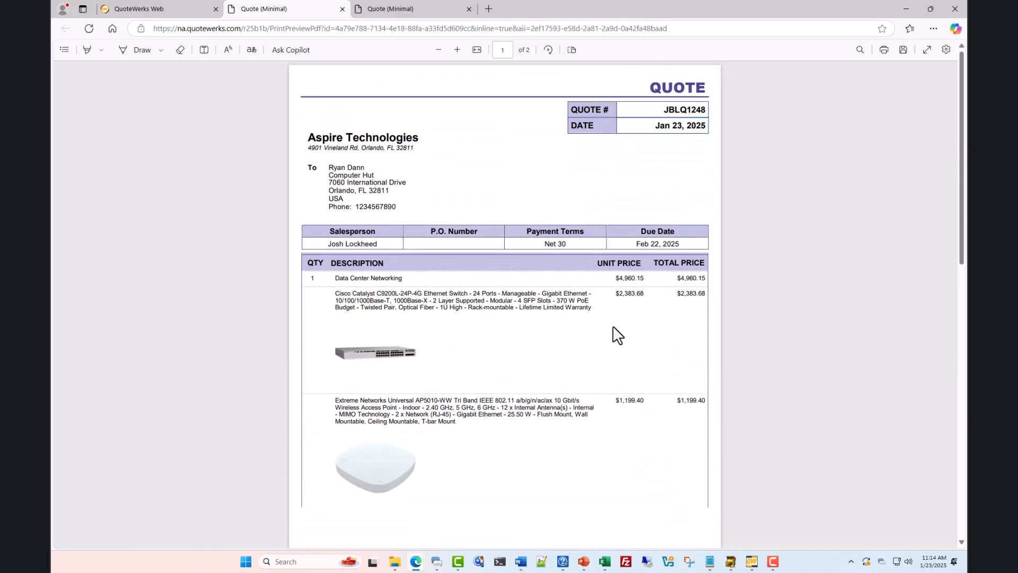
click(158, 10)
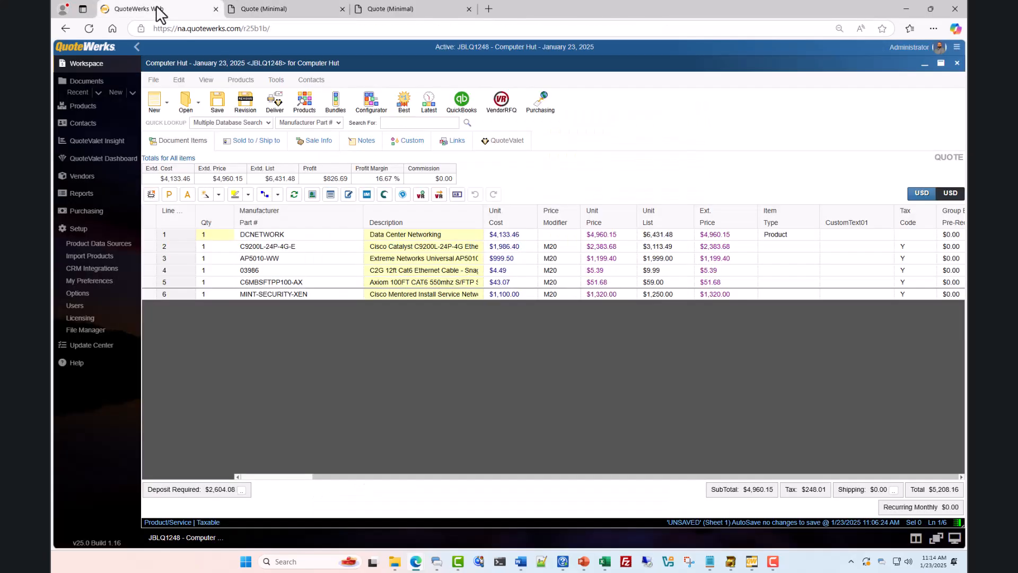
click(275, 100)
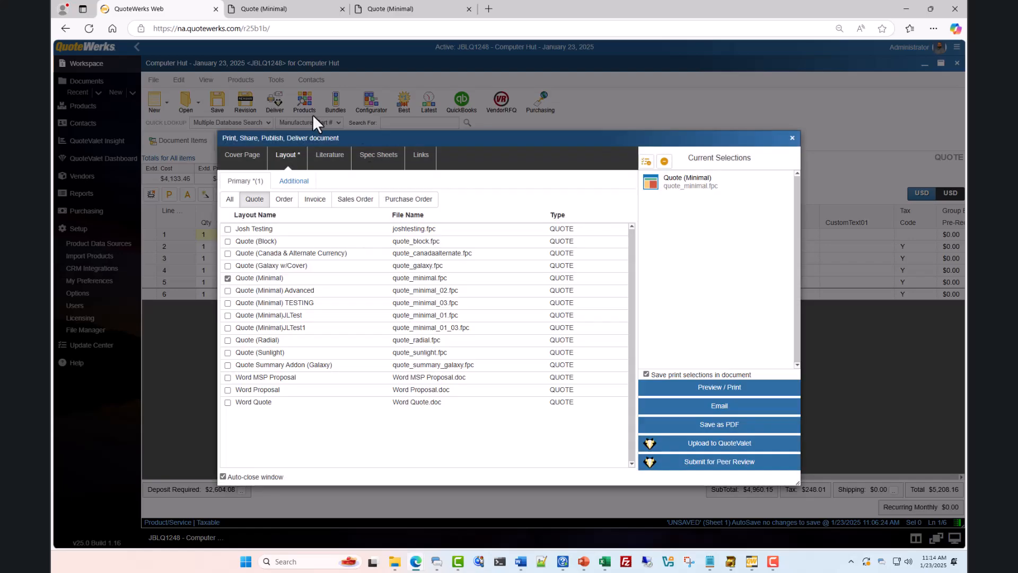
Start an email of JBLQ1248 with the PDF attached, selecting the subject and focusing the body
click(718, 407)
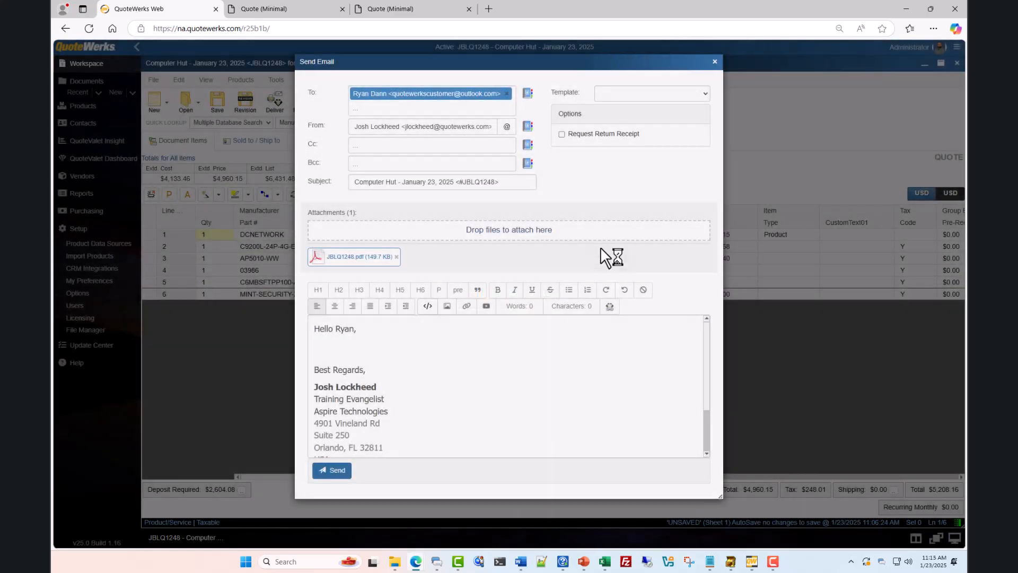
drag(499, 182, 353, 186)
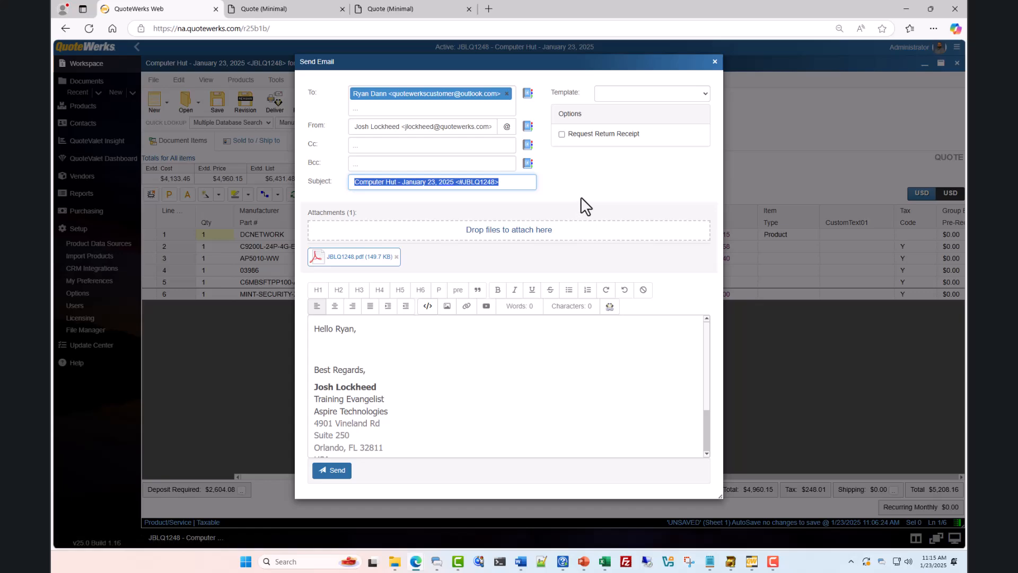
click(498, 344)
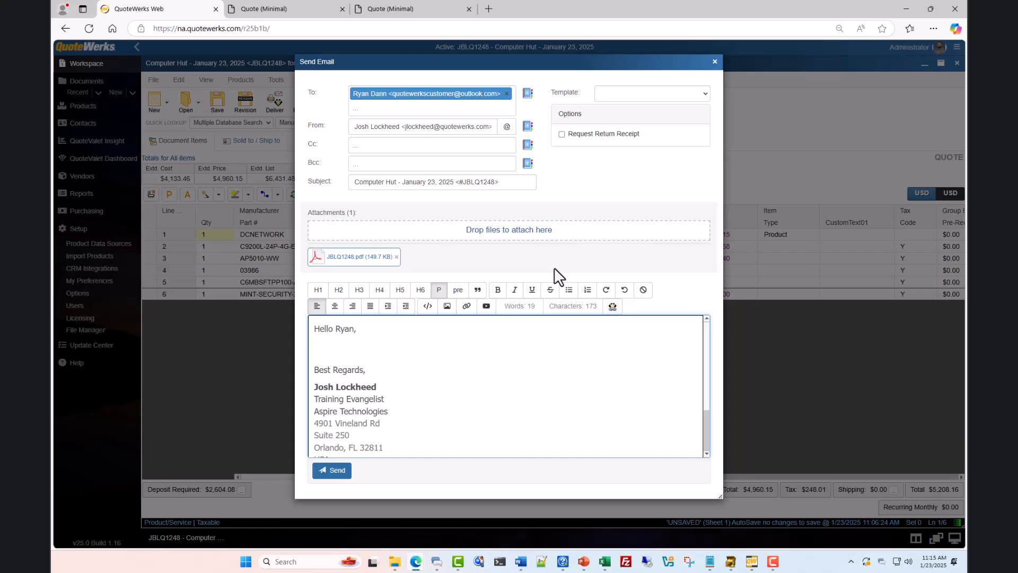
Apply Sample E-Mail Template, showing first item Data Center Networking and expiry 2/22/2025
click(704, 95)
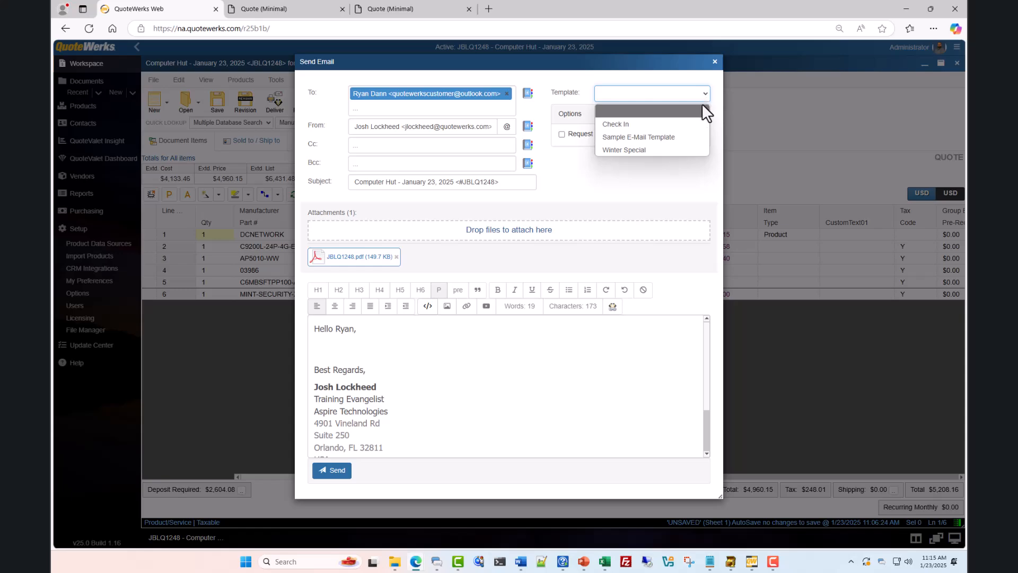
click(684, 137)
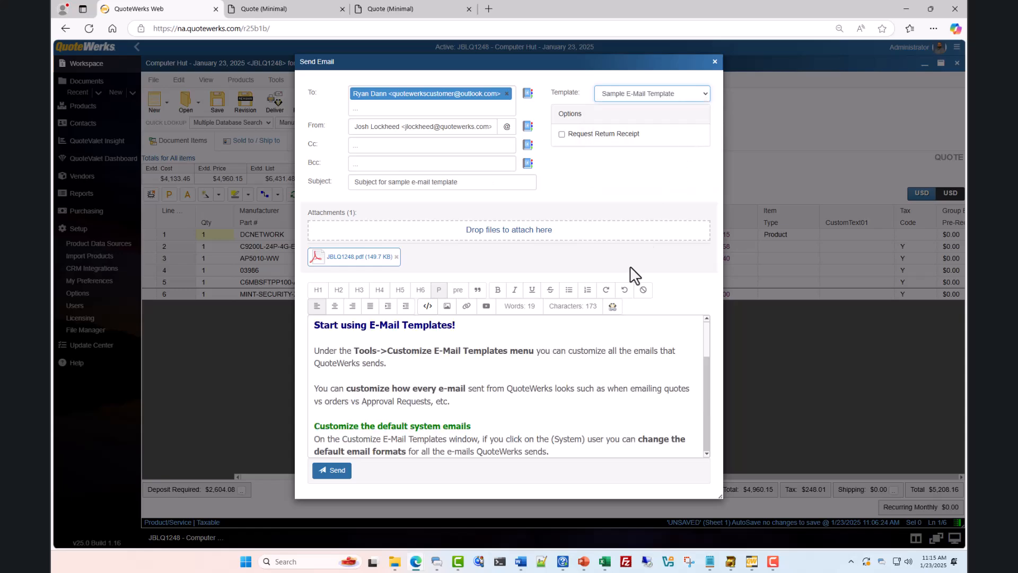
drag(705, 327, 718, 405)
drag(314, 344, 517, 384)
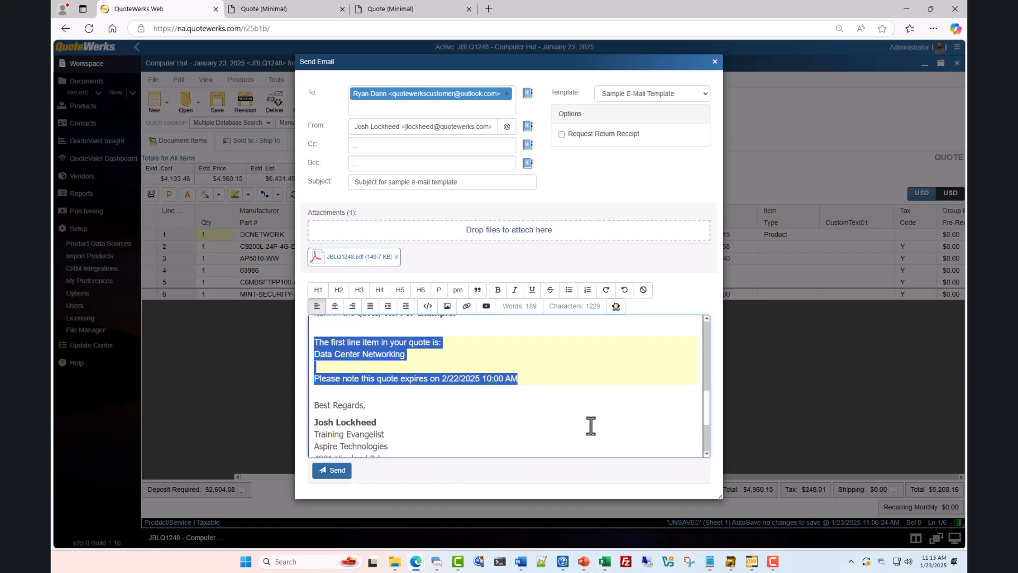
Discard the email draft and start the Upload to QuoteValet for JBLQ1248
click(715, 61)
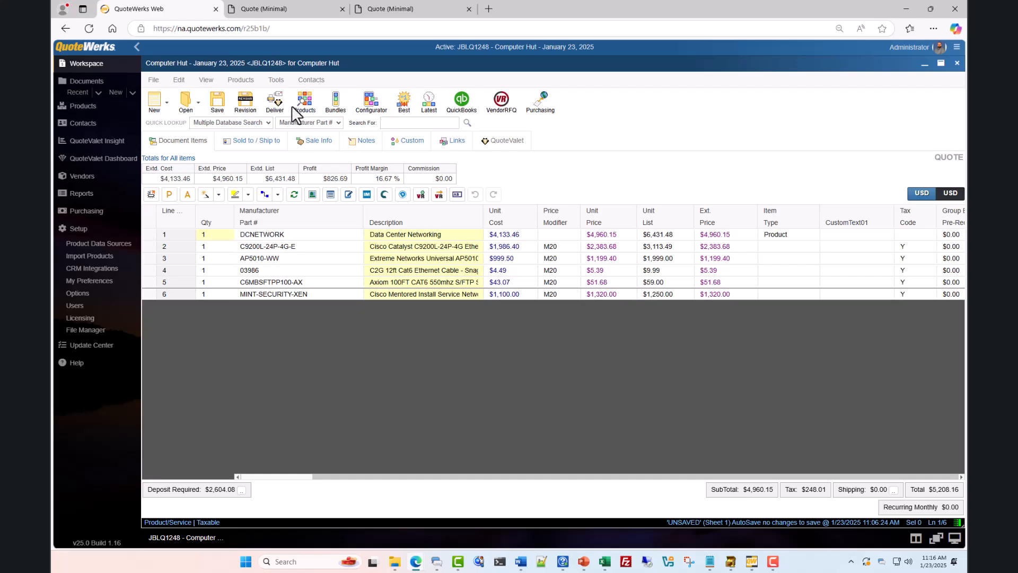
click(277, 108)
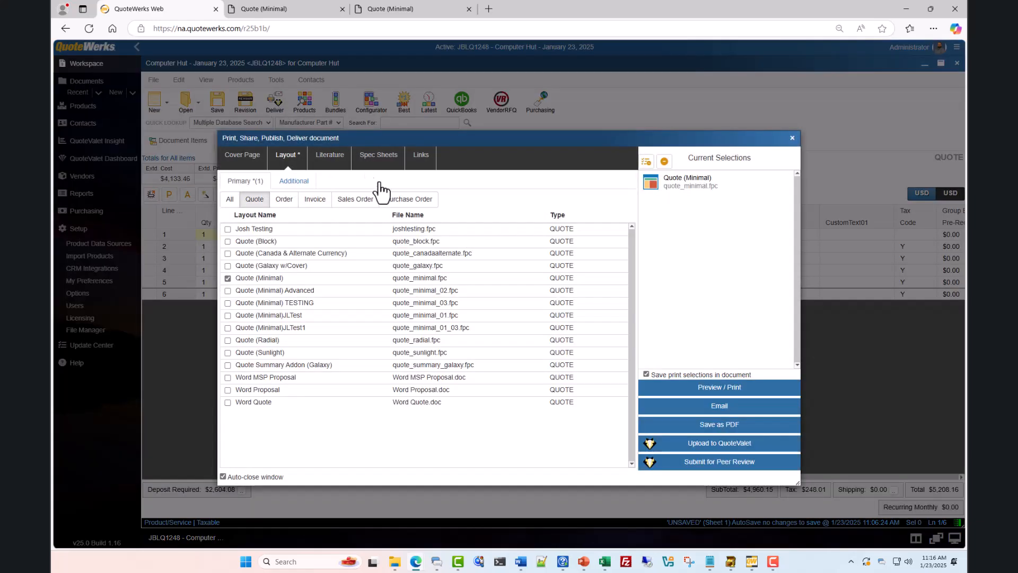
click(725, 445)
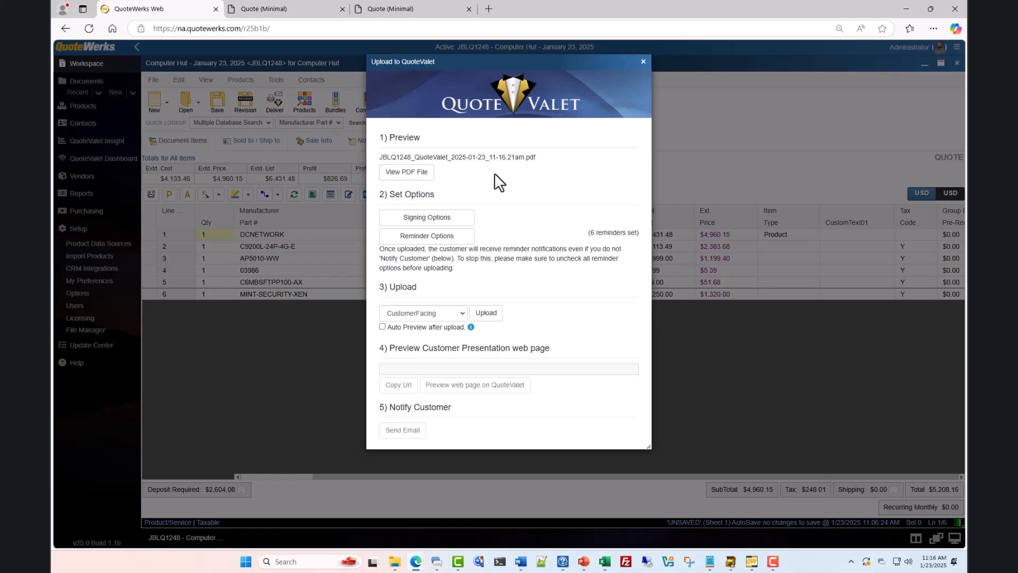
In Signing Options, add two customer additional signers and a countersigner
click(431, 220)
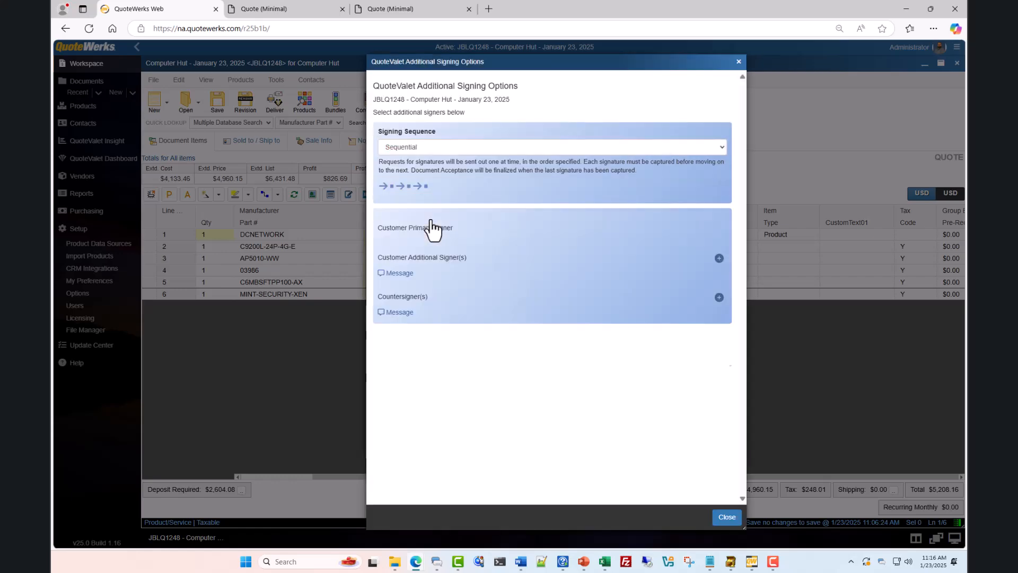
click(718, 301)
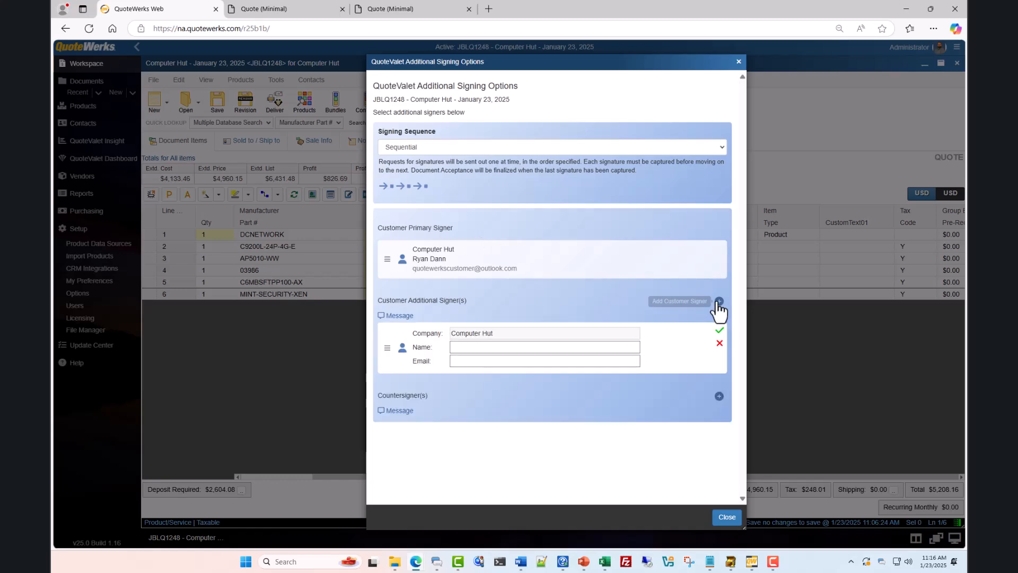
click(718, 302)
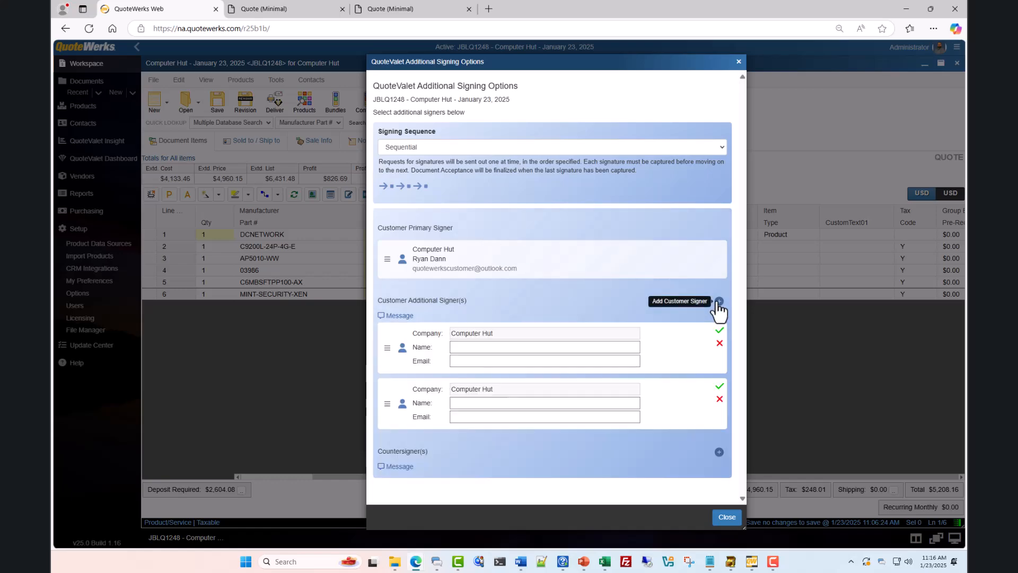
click(719, 452)
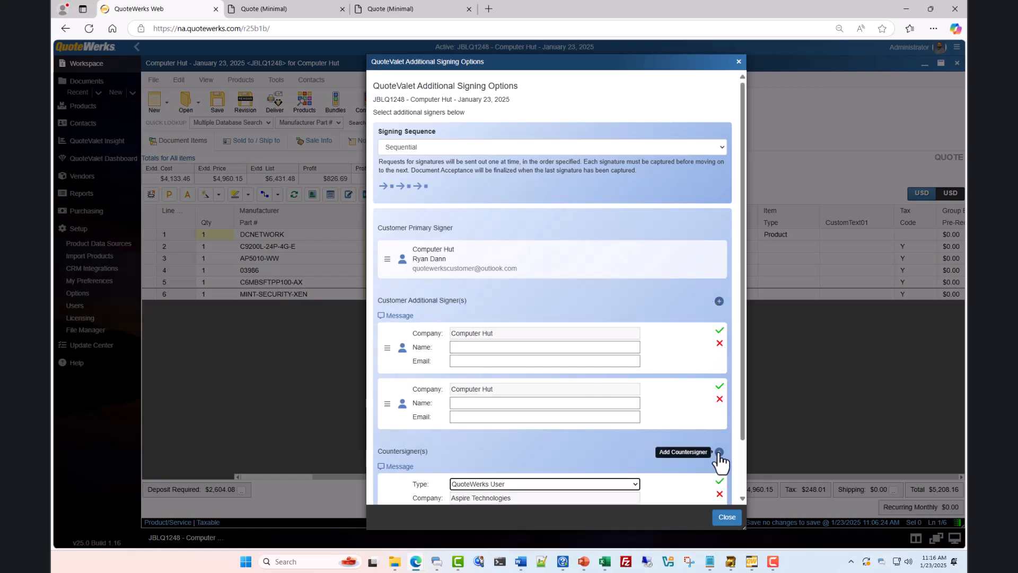
click(738, 62)
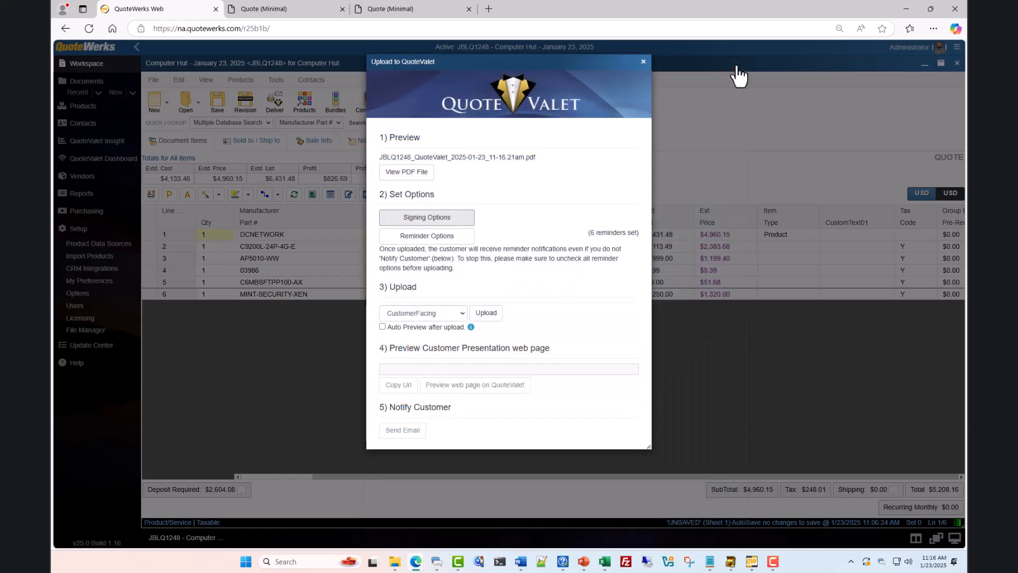
Keep all six reminders, including recipient not-viewed, and upload JBLQ1248 to QuoteValet
click(432, 240)
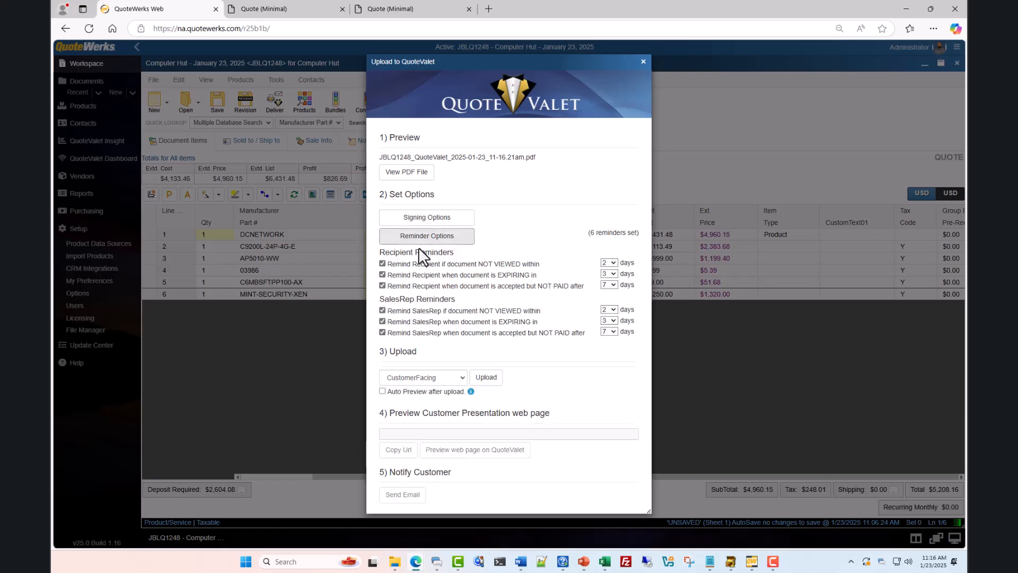
click(382, 264)
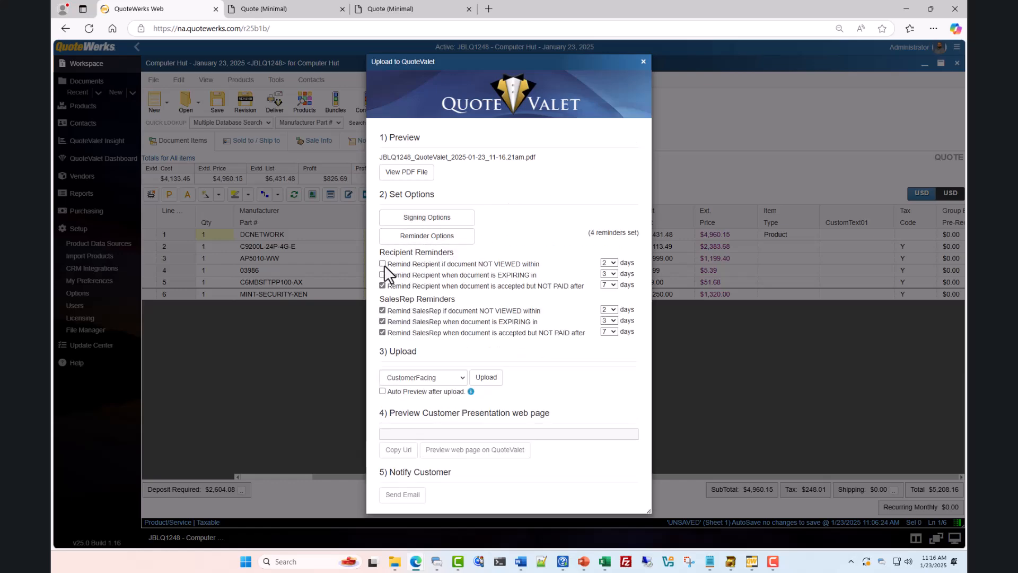
click(382, 264)
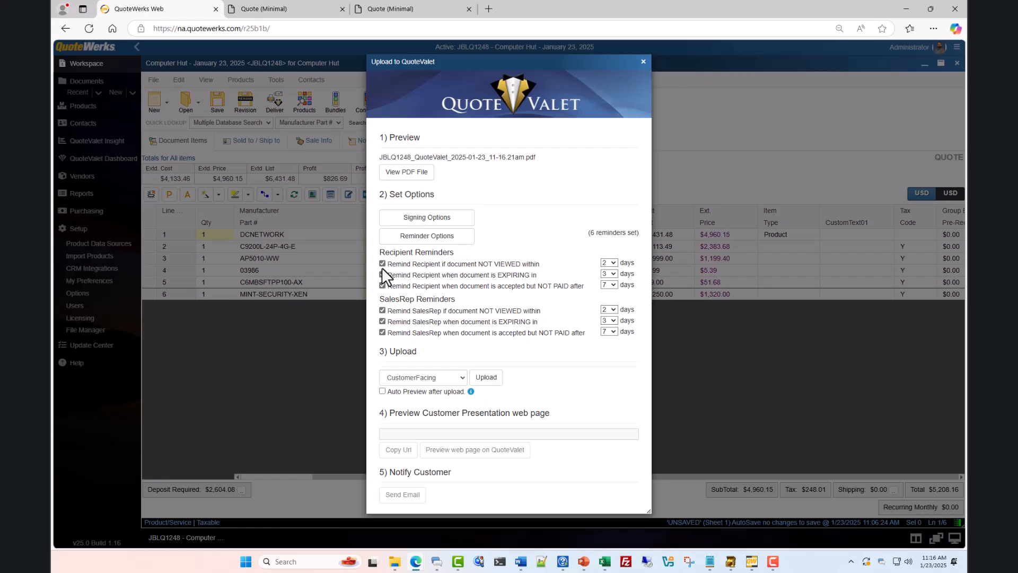
click(463, 242)
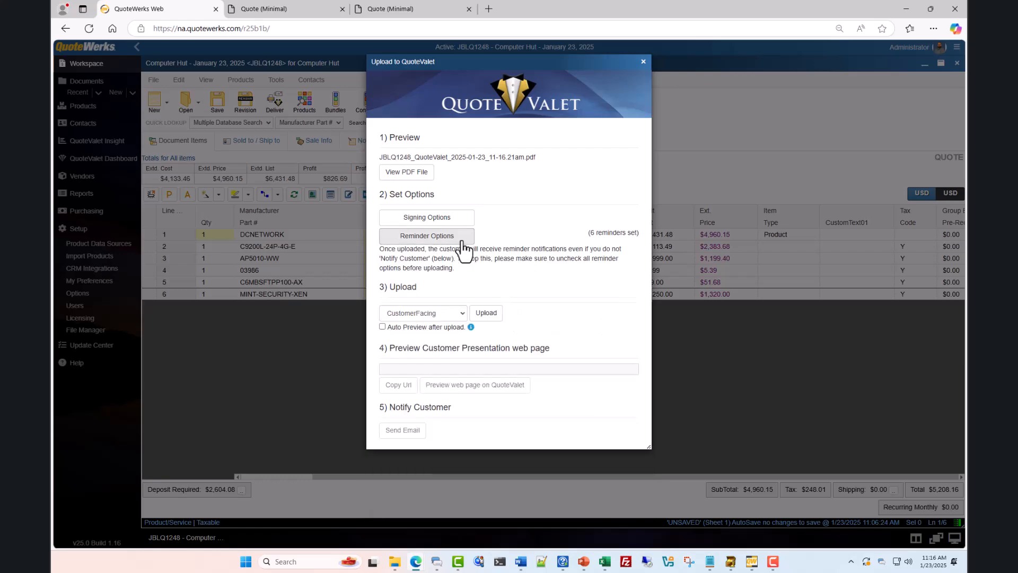
click(485, 314)
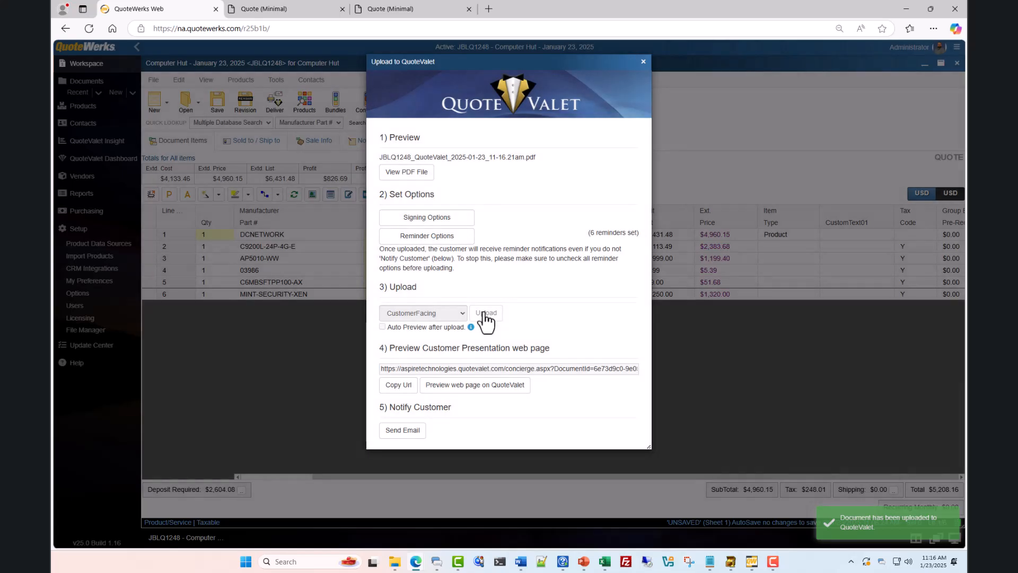
Scroll through JBLQ1248's QuoteValet presentation page, then go back to the QuoteWerks Web tab
click(480, 386)
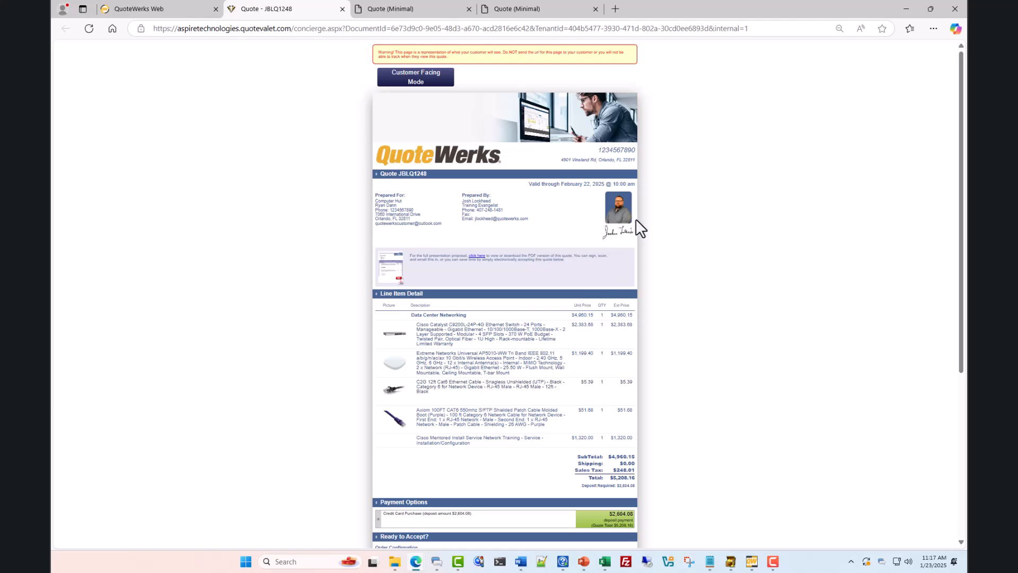
scroll(642, 220, down, 5)
scroll(650, 221, up, 3)
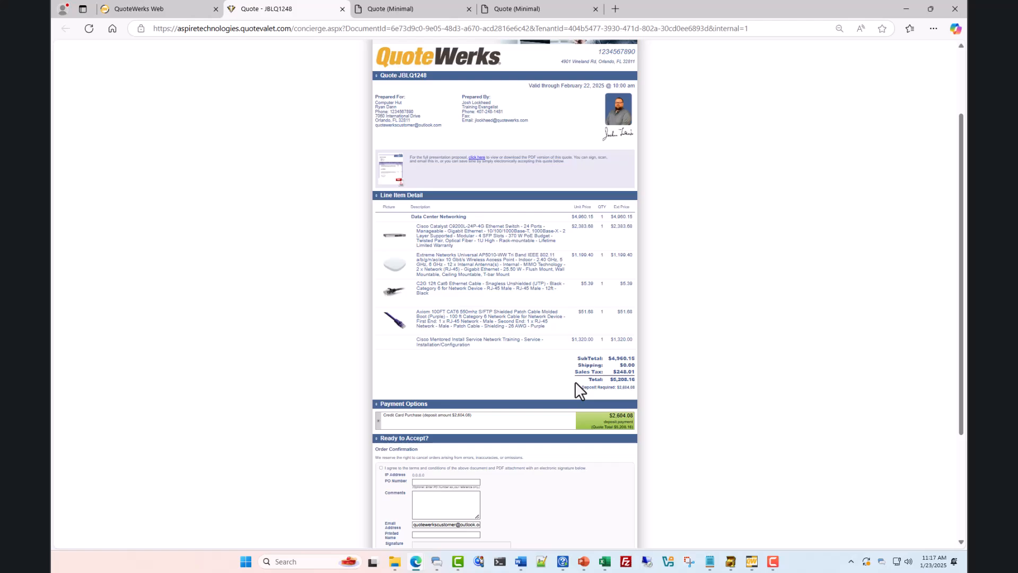
scroll(575, 381, down, 2)
scroll(480, 429, up, 1)
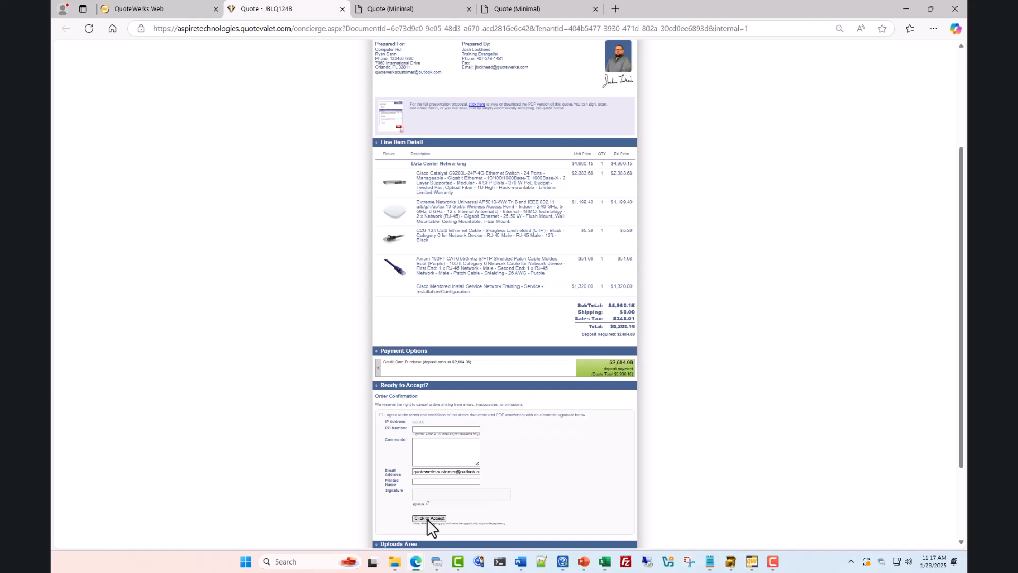
click(196, 8)
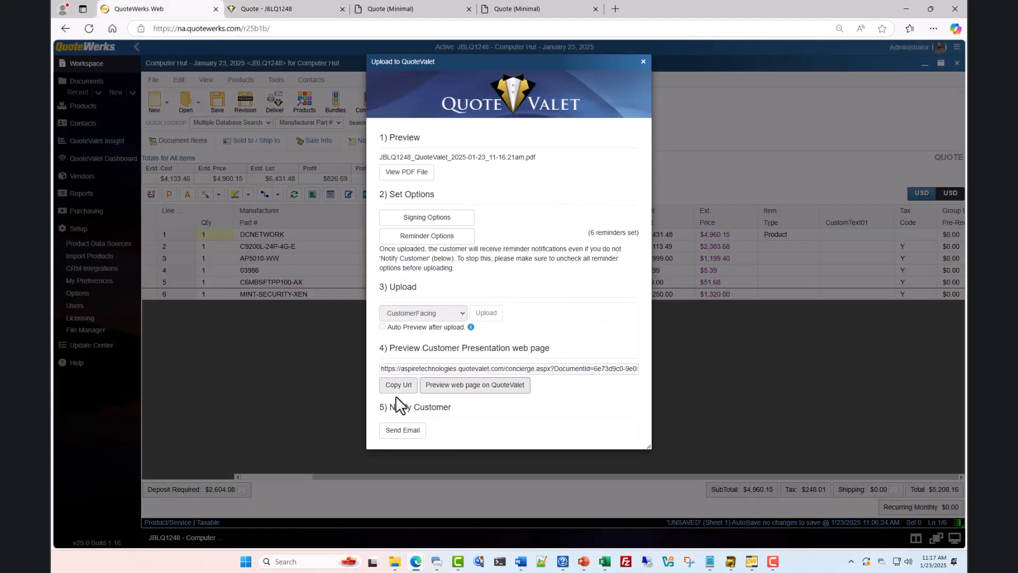
Start the customer notification email, leaving its body text and template unchanged
click(401, 430)
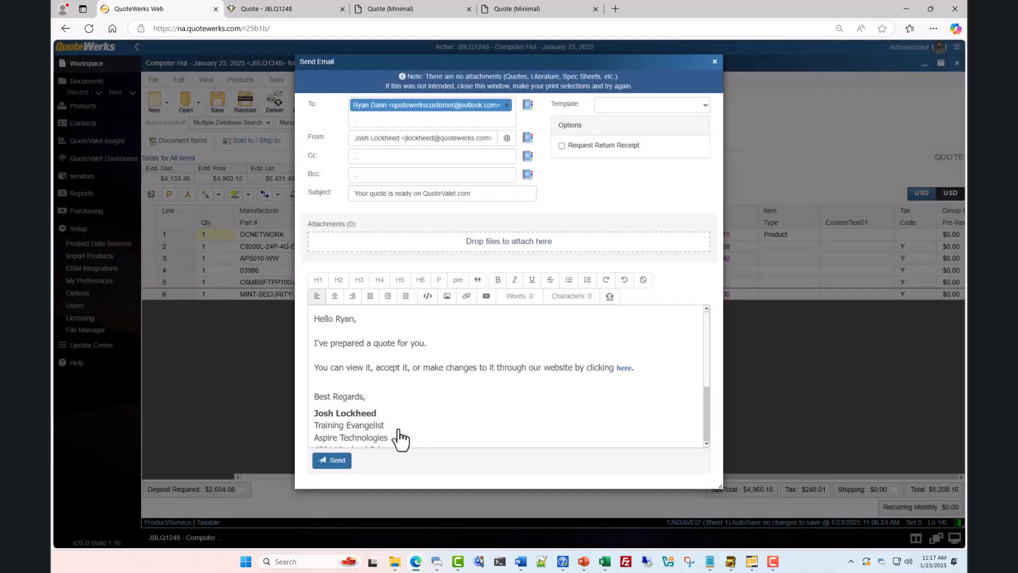
drag(315, 343, 586, 381)
click(632, 378)
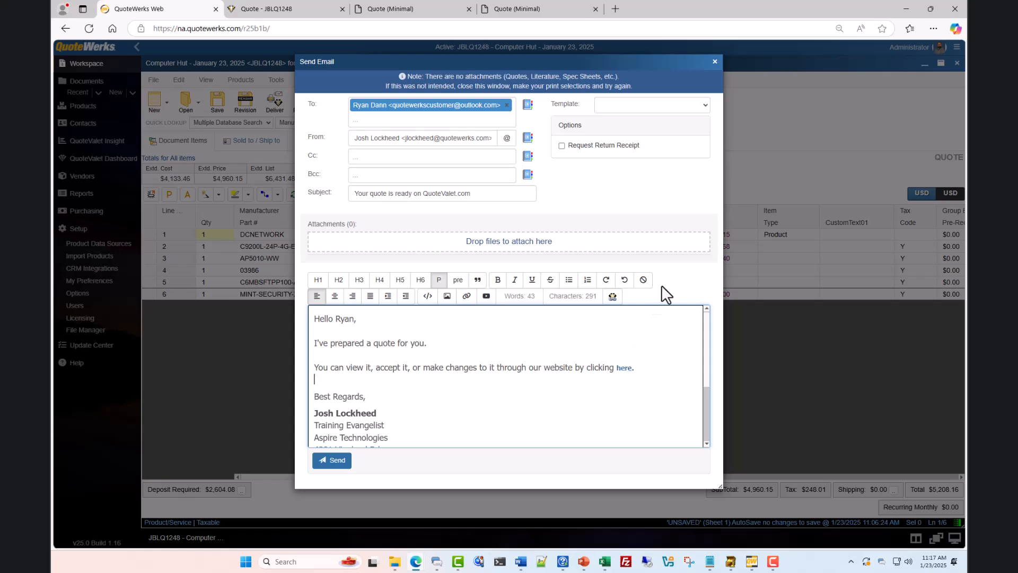
click(705, 106)
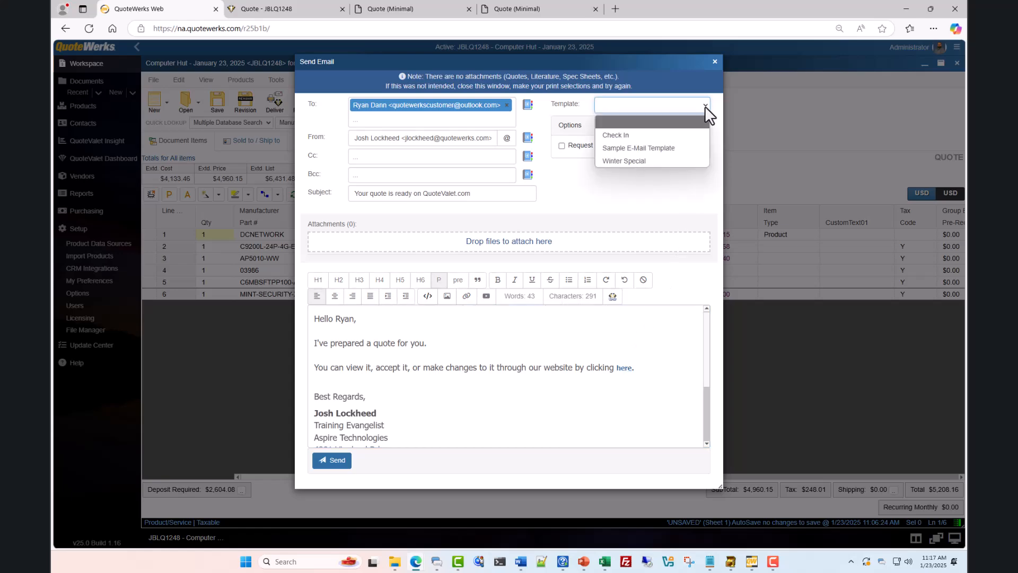
click(705, 106)
Add a blank line above the greeting and insert the AAAQ1012 document's QuoteValet link
click(315, 320)
key(Return)
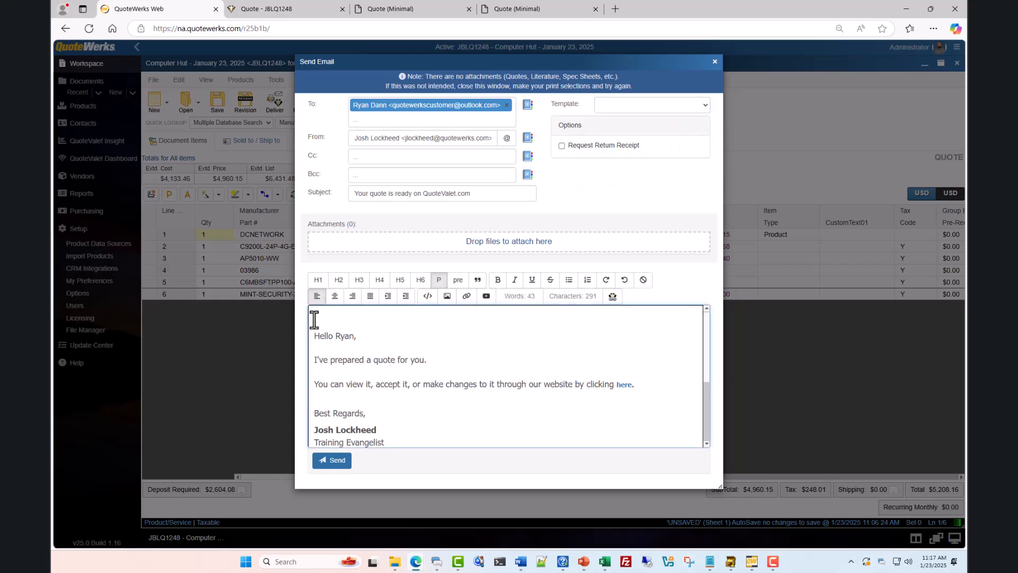
click(612, 298)
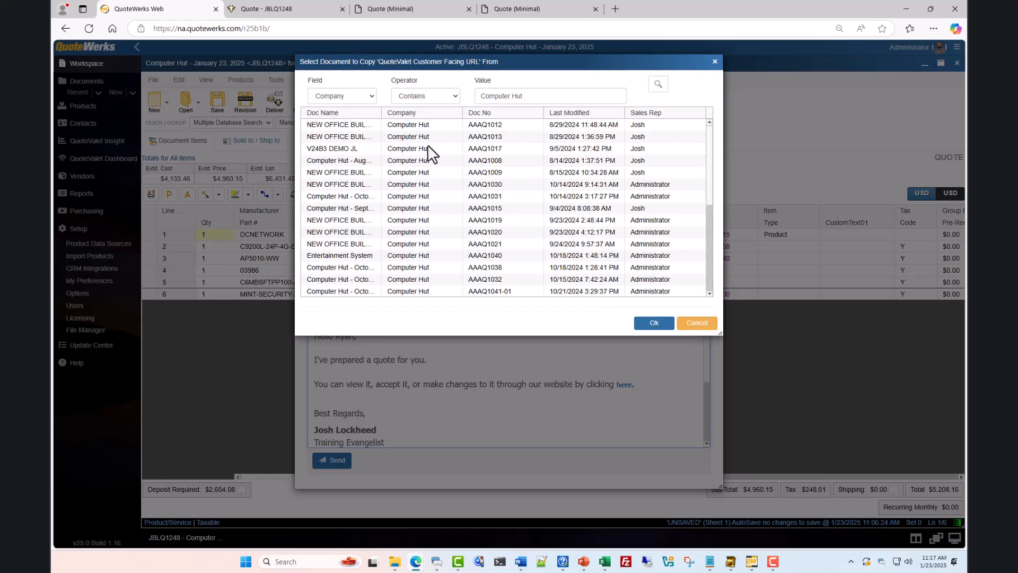
click(411, 124)
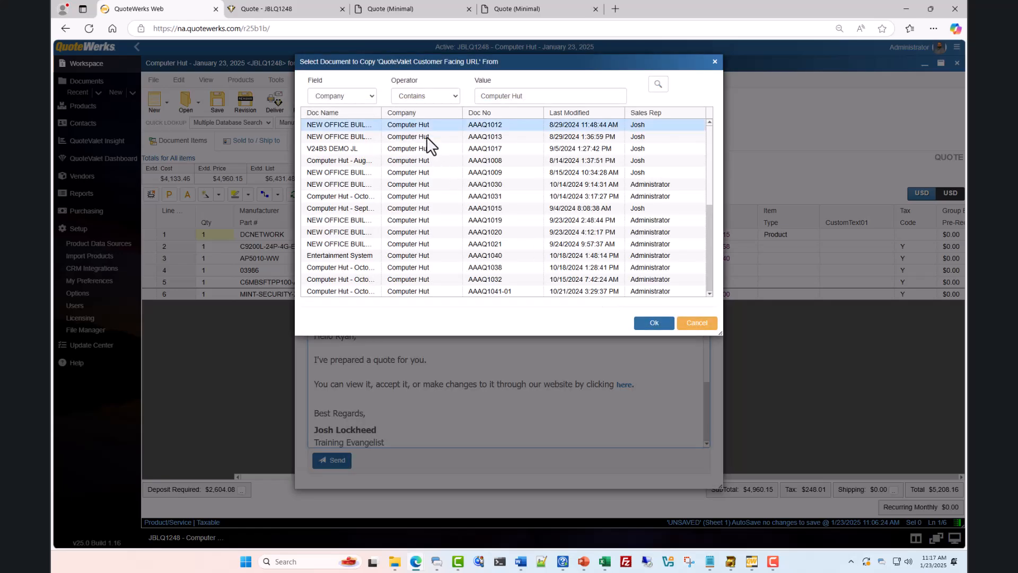
click(654, 323)
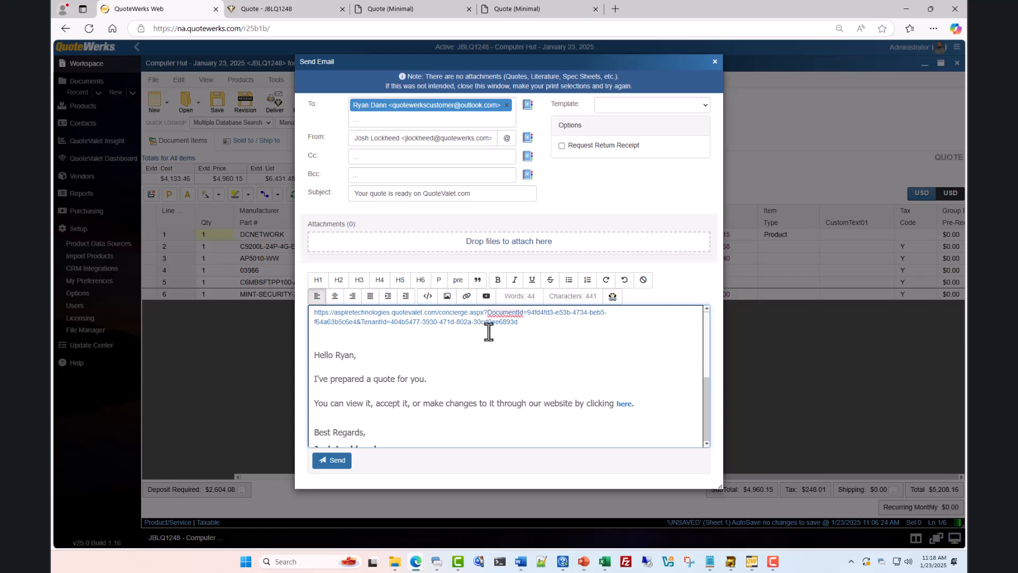